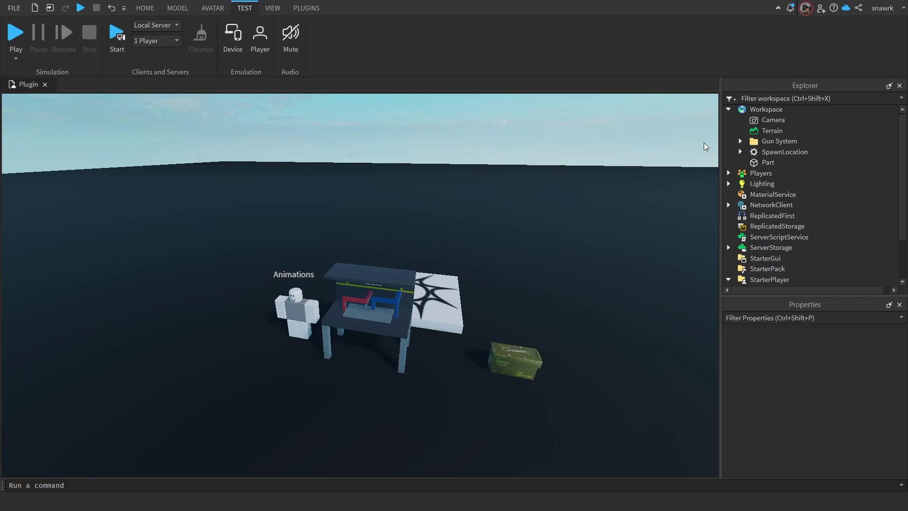
Browse the Video Scripts list in the Ro-Essentials plugin and close its menu
{"action": "right_click_drag", "start_coordinate": [647, 140], "coordinate": [657, 142]}
{"action": "key", "text": "a"}
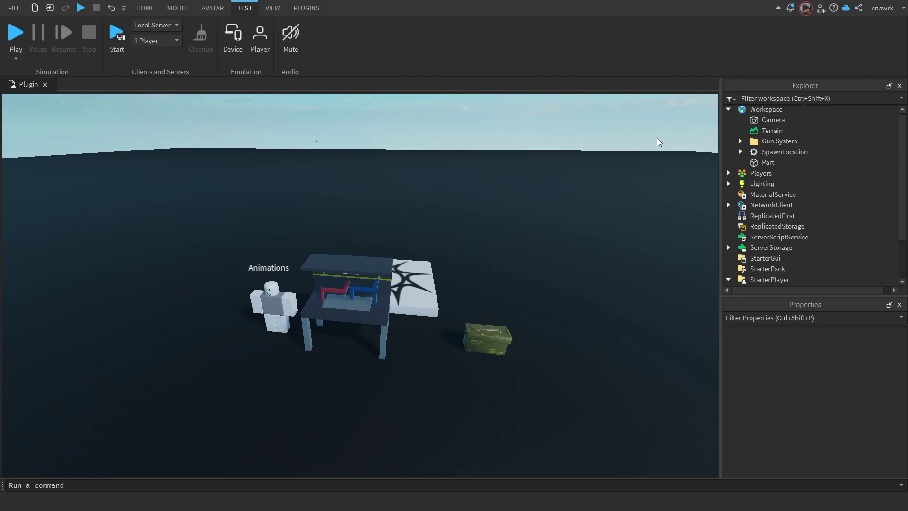
{"action": "left_click", "coordinate": [299, 8]}
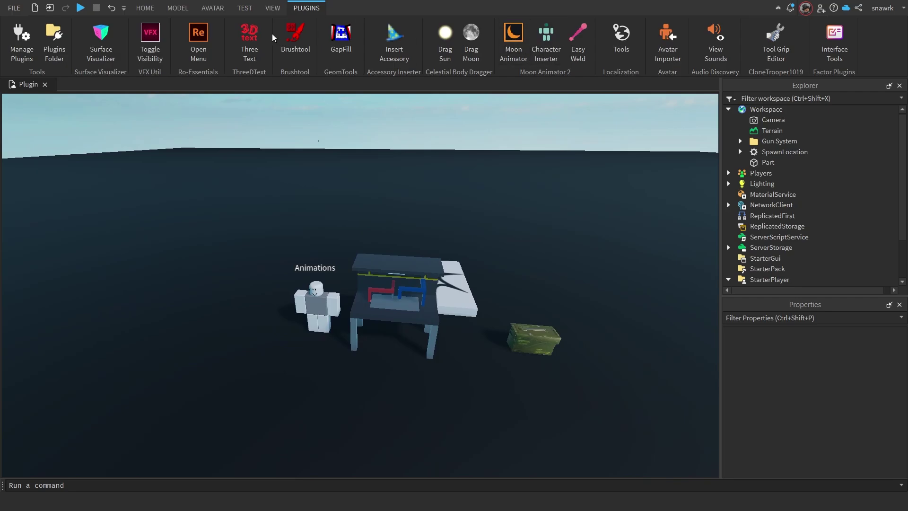
{"action": "left_click", "coordinate": [200, 45]}
{"action": "left_click", "coordinate": [28, 214]}
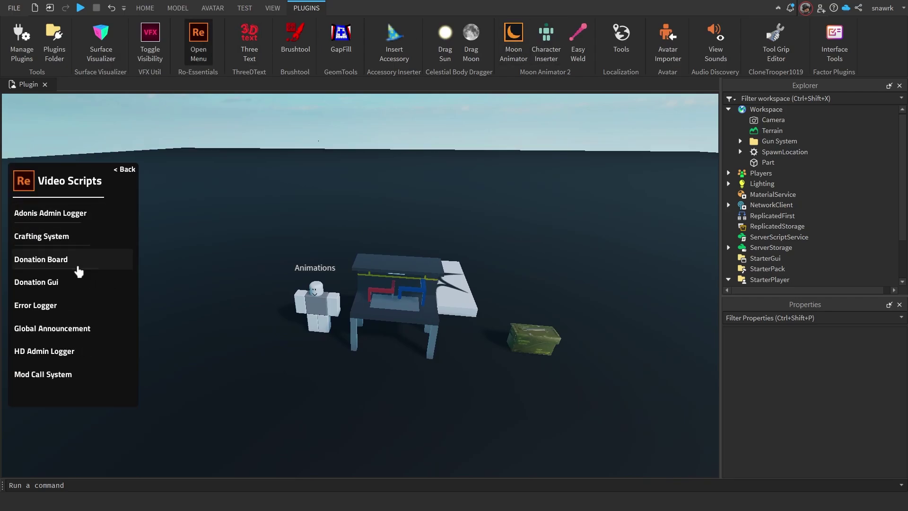
{"action": "left_click", "coordinate": [124, 177]}
{"action": "left_click", "coordinate": [62, 212]}
{"action": "left_click", "coordinate": [118, 175]}
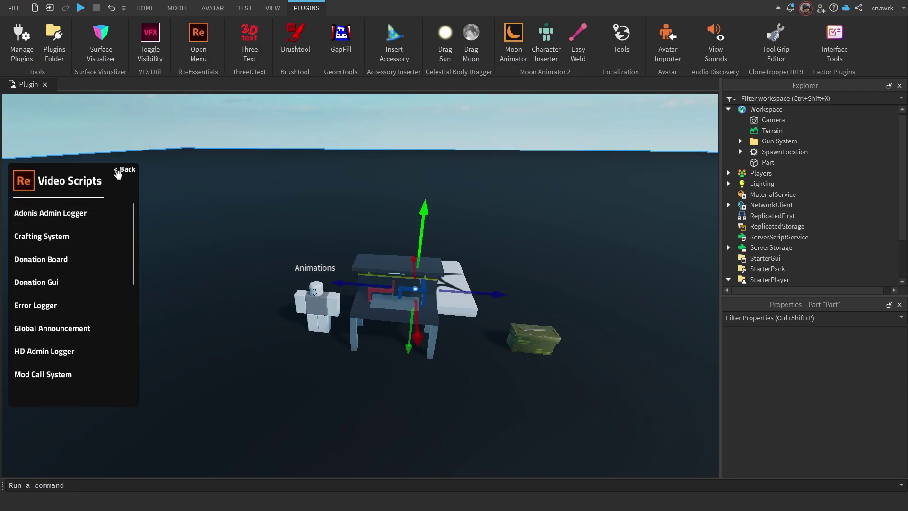
{"action": "left_click", "coordinate": [194, 46]}
Expand the Gun System folder, then move its Ungroup ReplicatedStorage model into ReplicatedStorage and ungroup it
{"action": "left_click", "coordinate": [732, 142]}
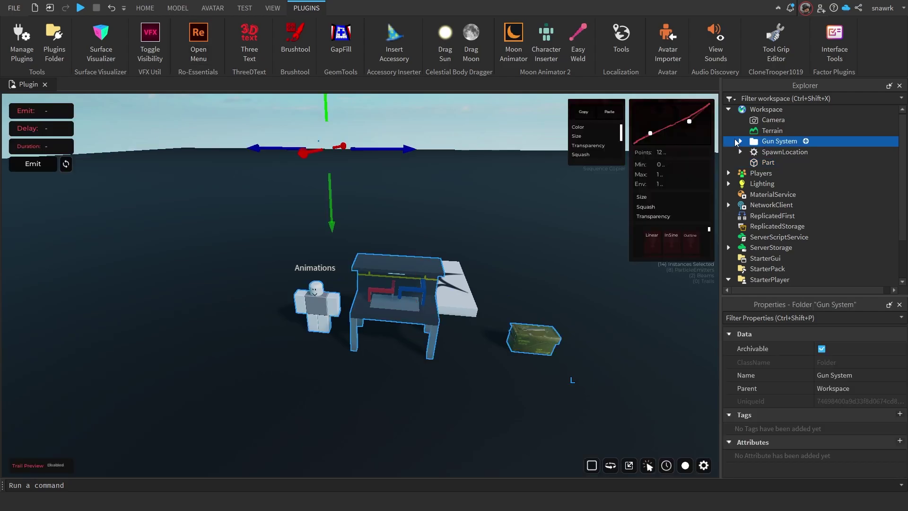
{"action": "left_click", "coordinate": [738, 141]}
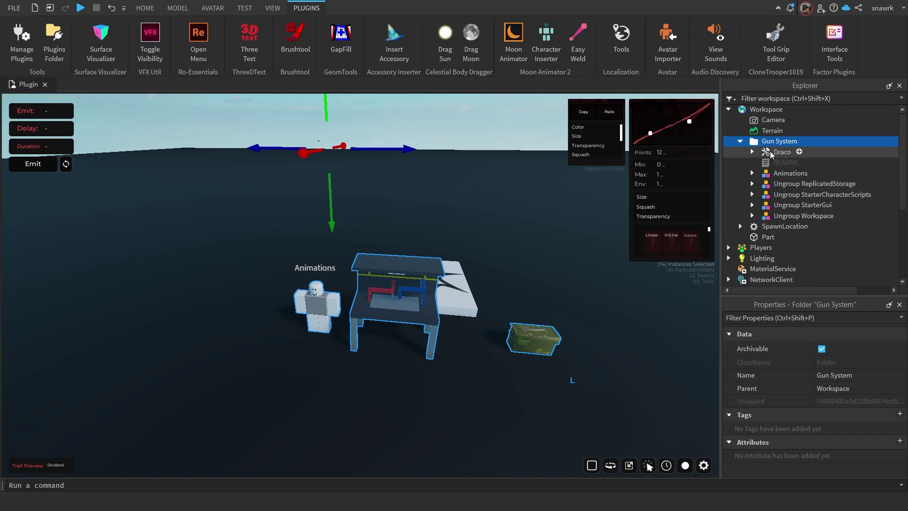
{"action": "scroll", "coordinate": [784, 187], "scroll_direction": "down", "scroll_amount": 3}
{"action": "scroll", "coordinate": [784, 186], "scroll_direction": "up", "scroll_amount": 3}
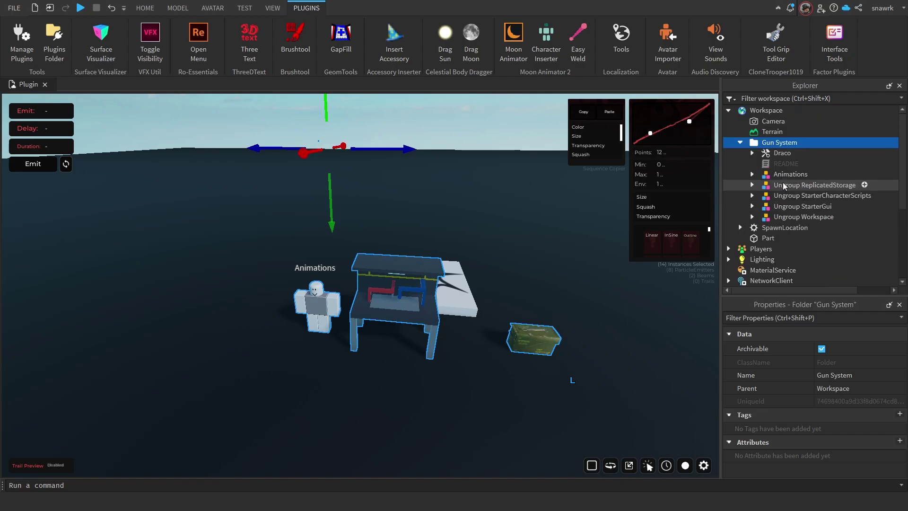
{"action": "mouse_move", "coordinate": [787, 186]}
{"action": "left_mouse_down"}
{"action": "mouse_move", "coordinate": [866, 202]}
{"action": "mouse_move", "coordinate": [790, 204]}
{"action": "mouse_move", "coordinate": [776, 178]}
{"action": "left_mouse_up"}
{"action": "scroll", "coordinate": [828, 203], "scroll_direction": "down", "scroll_amount": 5}
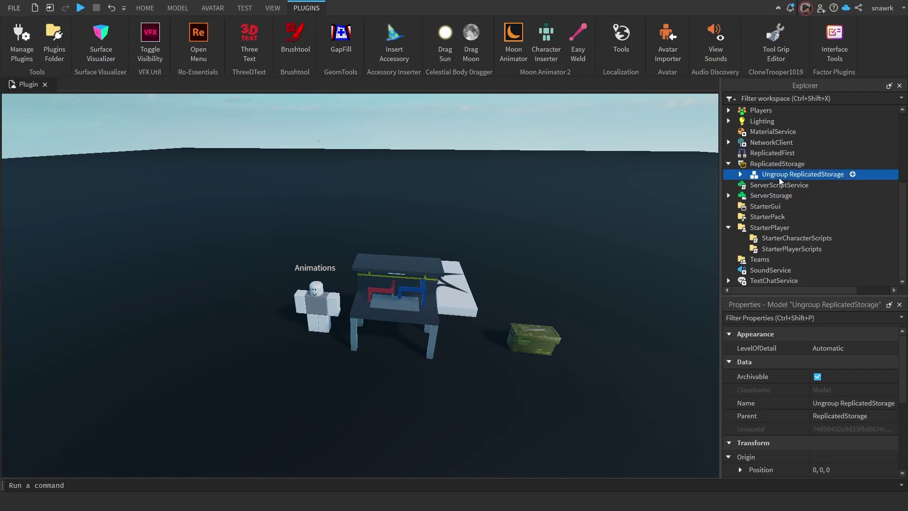
{"action": "right_click", "coordinate": [780, 179]}
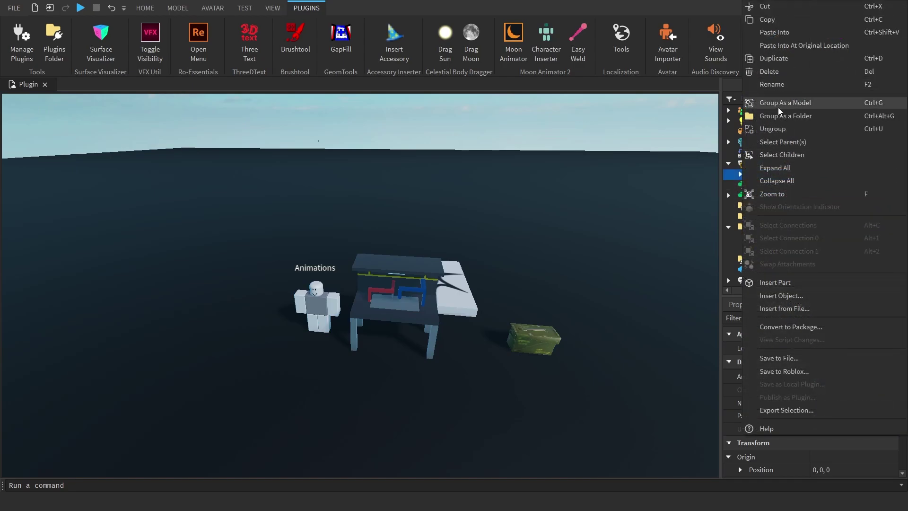
{"action": "left_click", "coordinate": [775, 128]}
Move the Ungroup StarterCharacterScripts model into StarterCharacterScripts and ungroup it
{"action": "scroll", "coordinate": [774, 151], "scroll_direction": "up", "scroll_amount": 4}
{"action": "left_click", "coordinate": [781, 174]}
{"action": "left_click_drag", "start_coordinate": [802, 185], "coordinate": [787, 238]}
{"action": "scroll", "coordinate": [795, 199], "scroll_direction": "down", "scroll_amount": 5}
{"action": "right_click", "coordinate": [785, 237]}
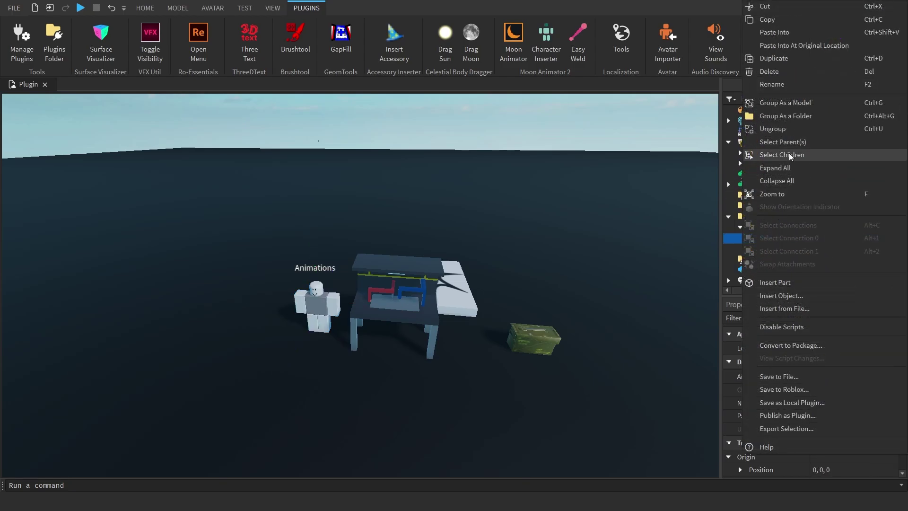
{"action": "left_click", "coordinate": [771, 132]}
Move the Ungroup StarterGui model into StarterGui and ungroup it
{"action": "scroll", "coordinate": [787, 174], "scroll_direction": "up", "scroll_amount": 5}
{"action": "scroll", "coordinate": [776, 203], "scroll_direction": "down", "scroll_amount": 5}
{"action": "left_click_drag", "start_coordinate": [788, 185], "coordinate": [767, 189]}
{"action": "right_click", "coordinate": [765, 189]}
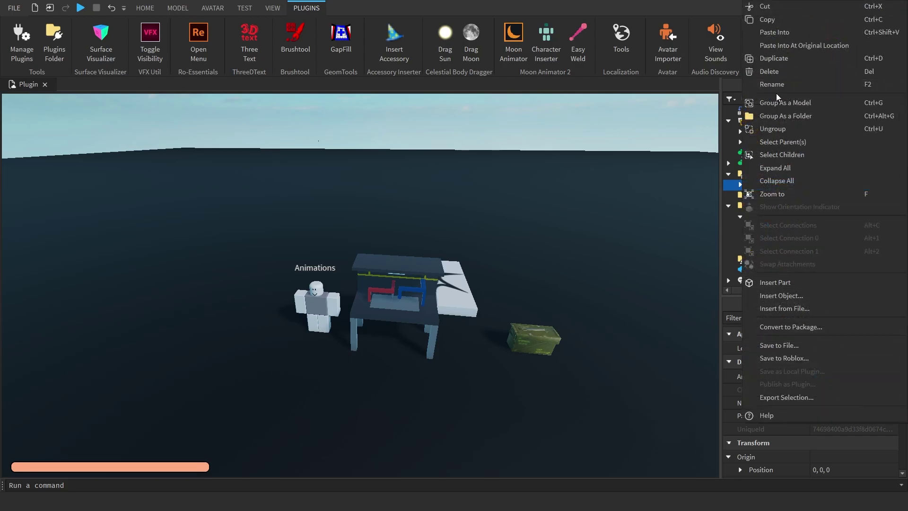
{"action": "left_click", "coordinate": [780, 129]}
Move the Ungroup Workspace model directly into Workspace and ungroup it
{"action": "scroll", "coordinate": [783, 156], "scroll_direction": "up", "scroll_amount": 5}
{"action": "left_click_drag", "start_coordinate": [783, 185], "coordinate": [767, 132]}
{"action": "right_click", "coordinate": [772, 198]}
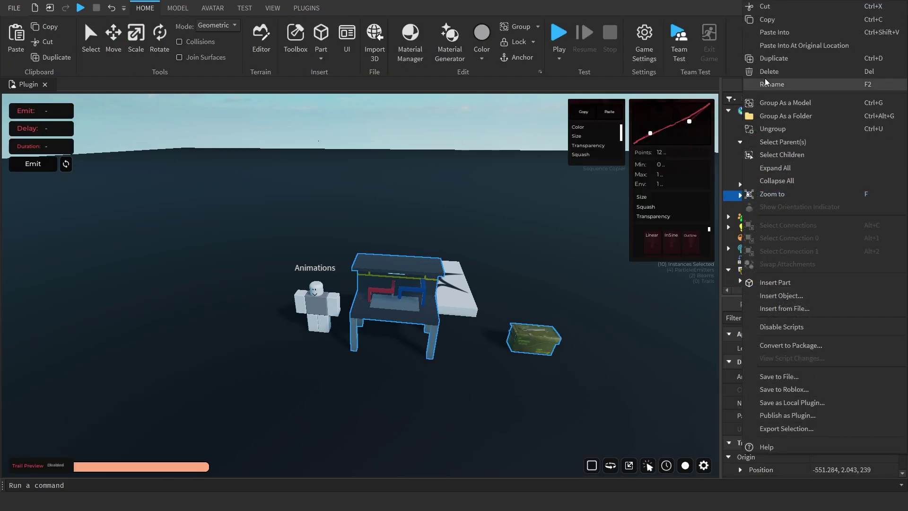
{"action": "left_click", "coordinate": [761, 126]}
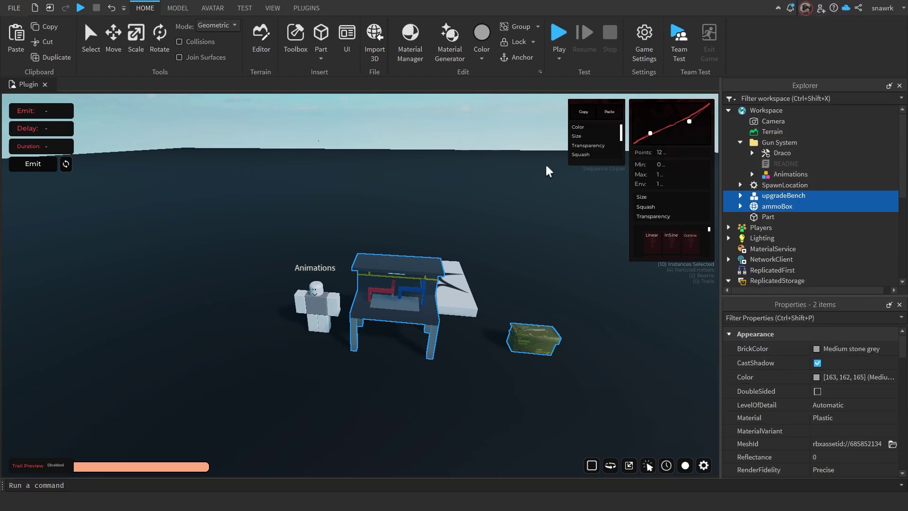
Expand the Animations model in the Gun System folder and open its rig in the Animation Editor
{"action": "key", "text": "w"}
{"action": "key", "text": "a"}
{"action": "key", "text": "w"}
{"action": "key", "text": "a"}
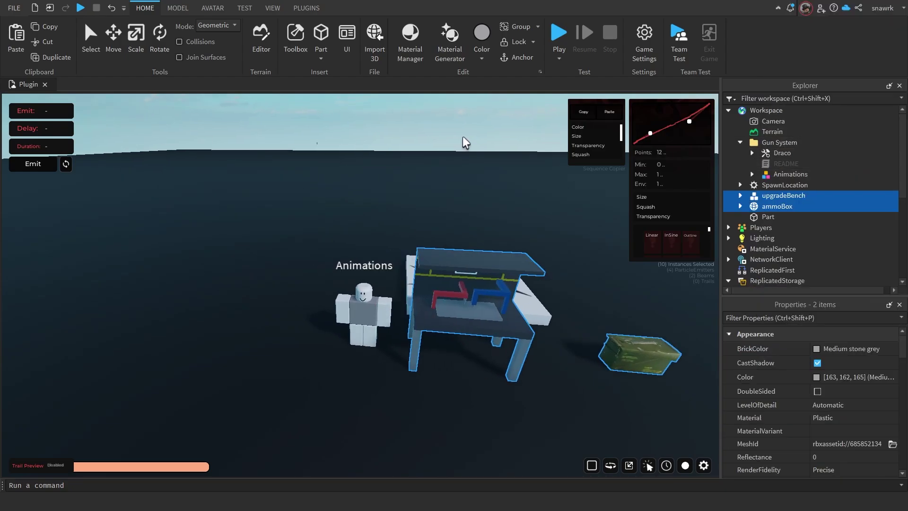
{"action": "left_click", "coordinate": [752, 175]}
{"action": "left_click", "coordinate": [776, 174]}
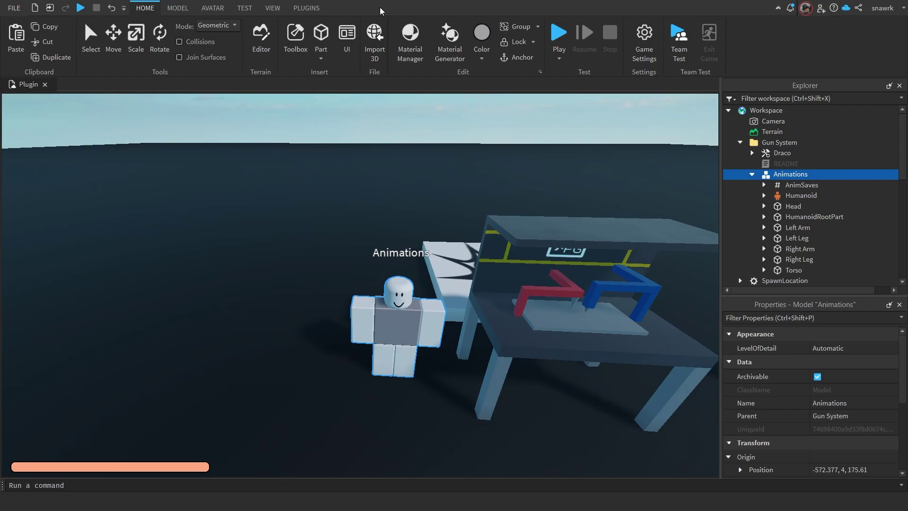
{"action": "left_click", "coordinate": [307, 8]}
{"action": "left_click", "coordinate": [212, 8]}
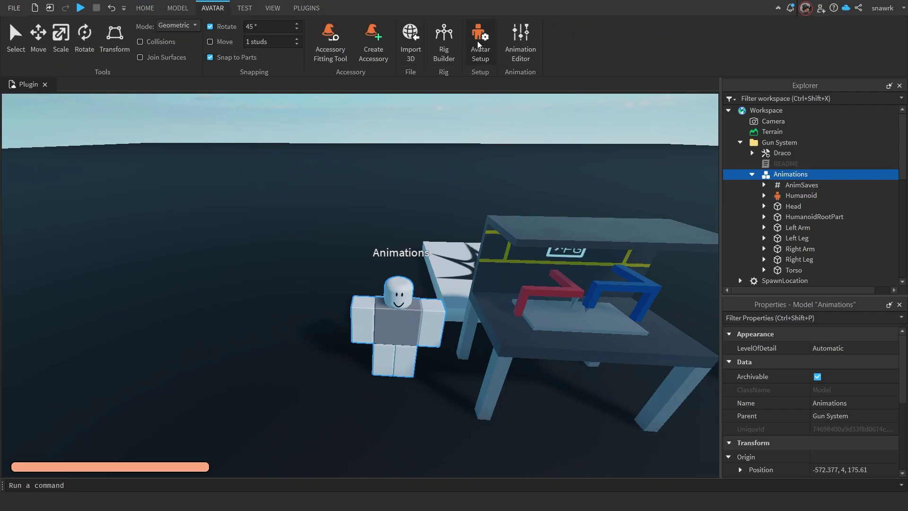
{"action": "left_click", "coordinate": [520, 43]}
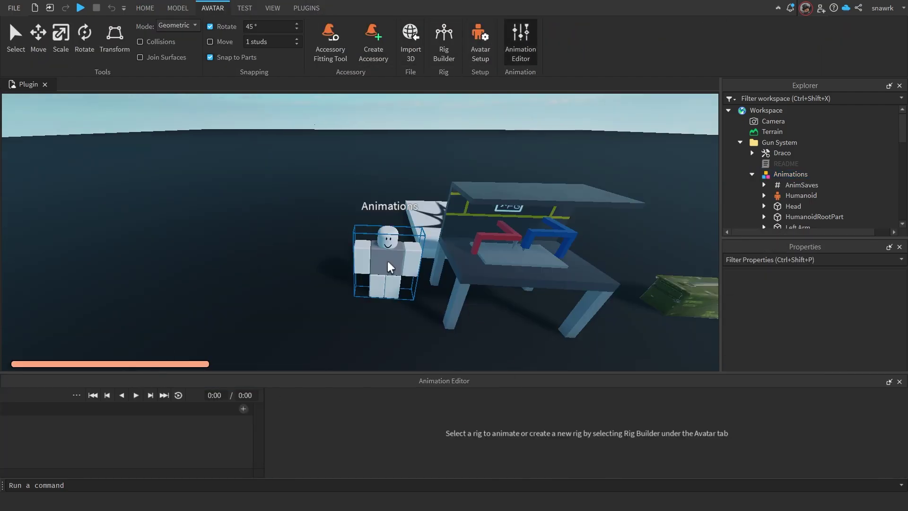
{"action": "left_click", "coordinate": [390, 267]}
{"action": "left_click", "coordinate": [591, 335]}
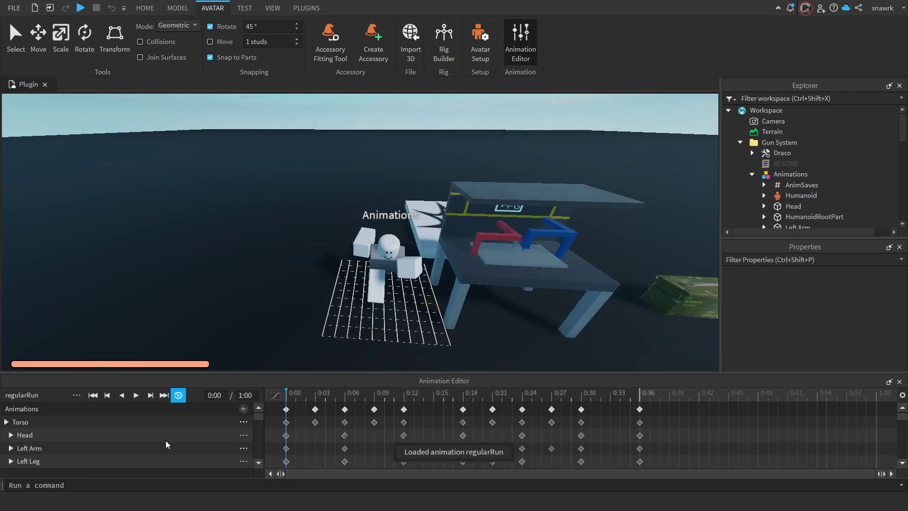
Load the regularRun animation on the Animations rig and preview it
{"action": "left_click", "coordinate": [76, 396]}
{"action": "mouse_move", "coordinate": [115, 277]}
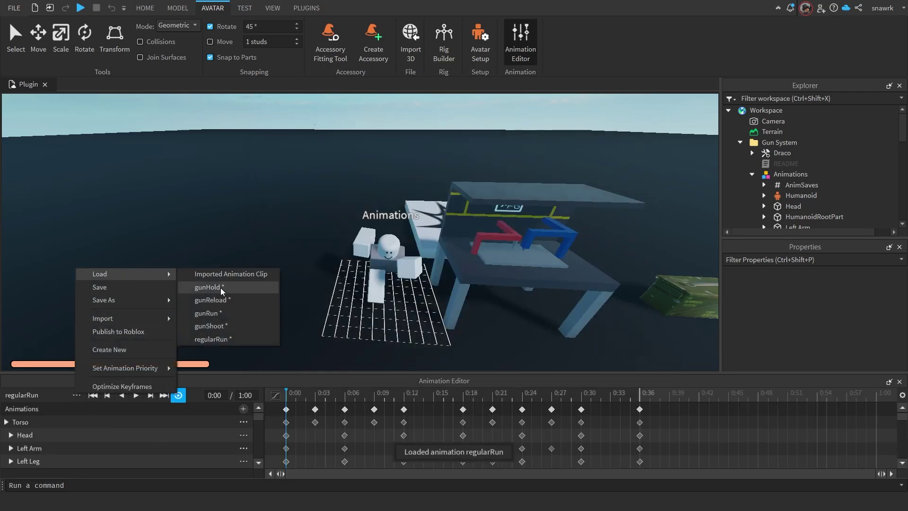
{"action": "left_click", "coordinate": [225, 340]}
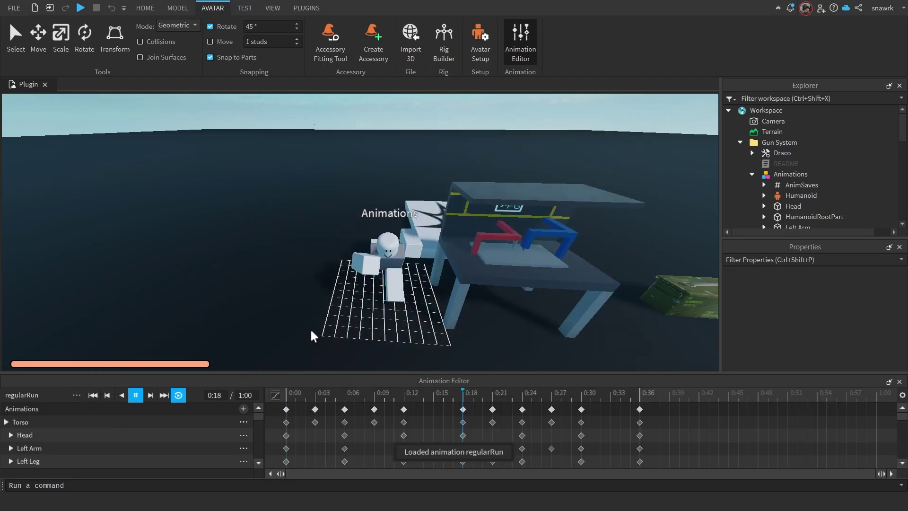
Select the runAnim animation inside the sprint script under StarterCharacterScripts and examine its AnimationId
{"action": "scroll", "coordinate": [752, 189], "scroll_direction": "down", "scroll_amount": 10}
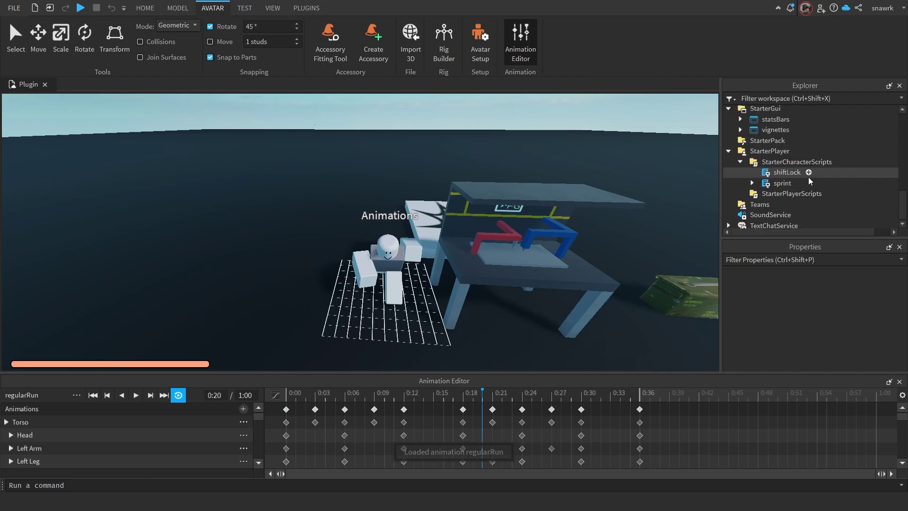
{"action": "left_click", "coordinate": [752, 183]}
{"action": "left_click", "coordinate": [799, 183]}
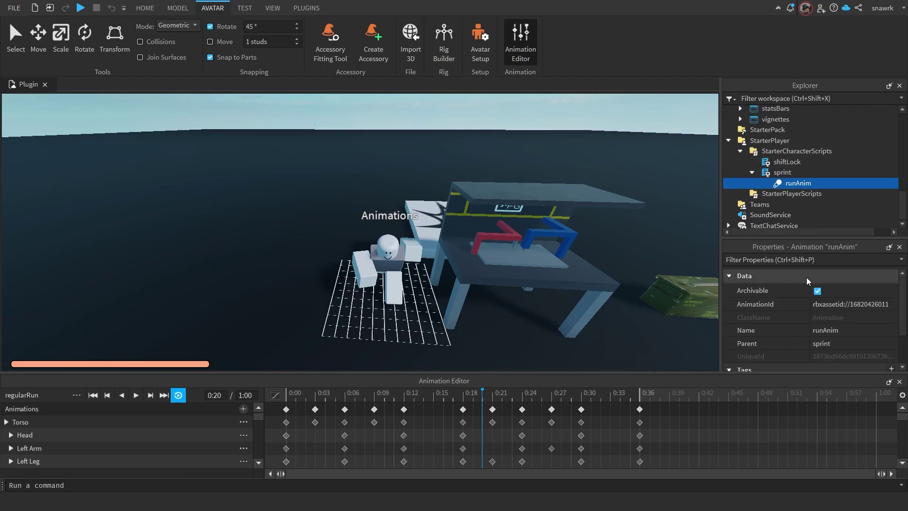
{"action": "scroll", "coordinate": [870, 299], "scroll_direction": "up", "scroll_amount": 1}
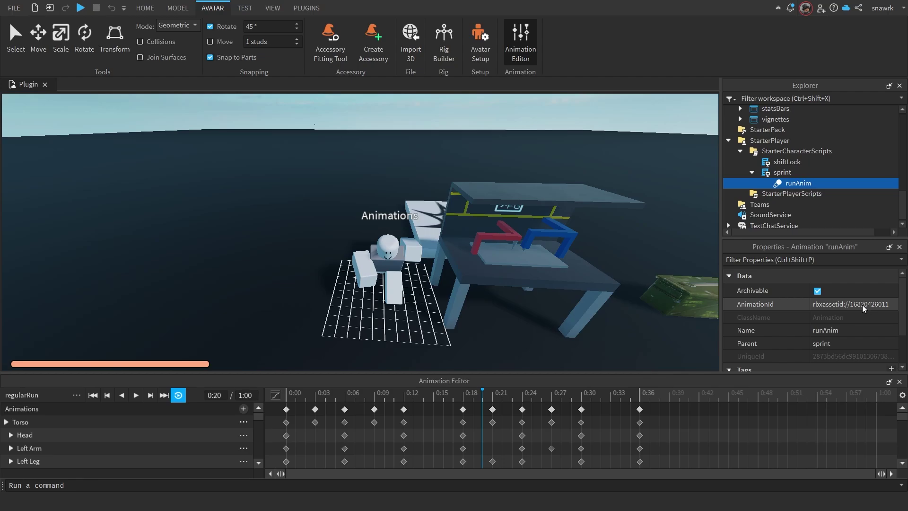
Expand the Draco tool's animations folder and compare its entries with the animations the rig can load
{"action": "scroll", "coordinate": [761, 184], "scroll_direction": "up", "scroll_amount": 6}
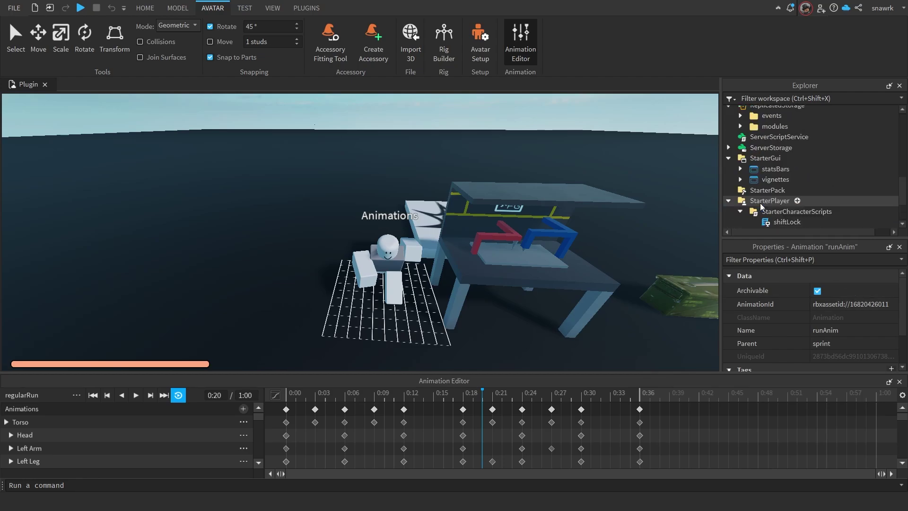
{"action": "left_click", "coordinate": [752, 175]}
{"action": "left_click", "coordinate": [753, 153]}
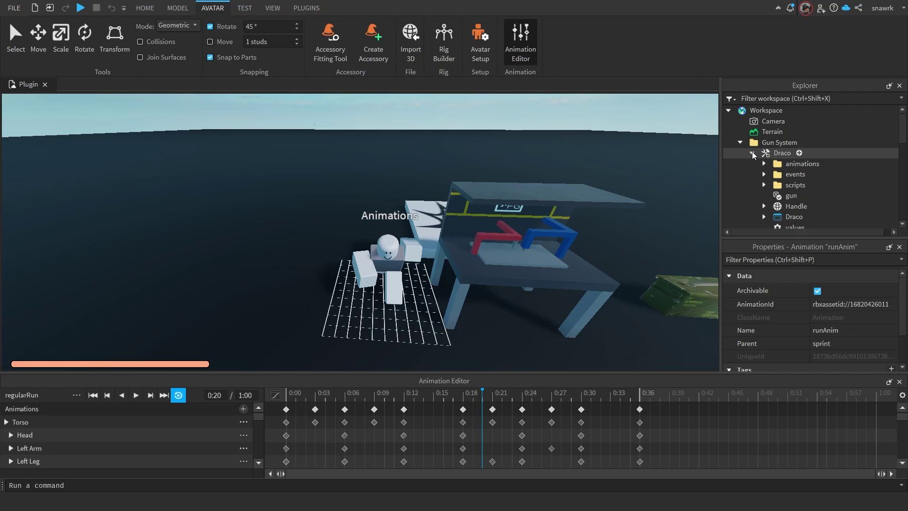
{"action": "scroll", "coordinate": [760, 171], "scroll_direction": "down", "scroll_amount": 1}
{"action": "scroll", "coordinate": [768, 159], "scroll_direction": "up", "scroll_amount": 1}
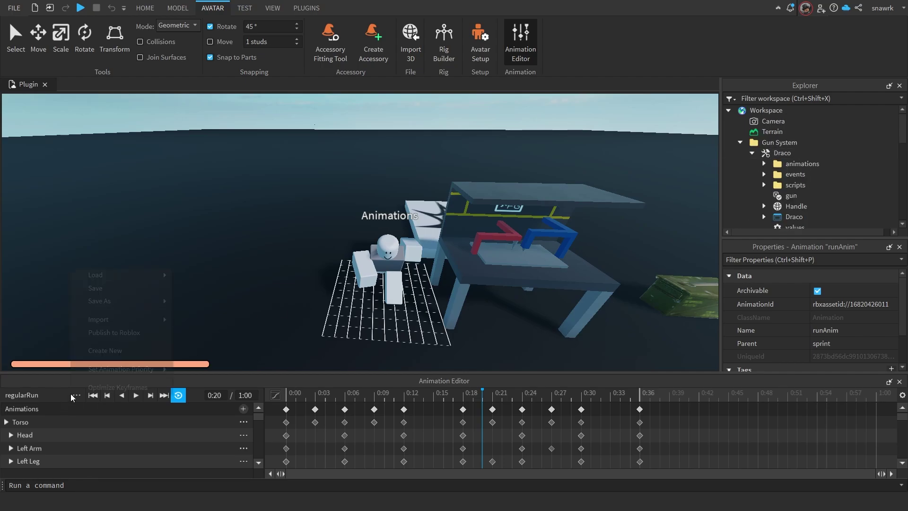
{"action": "mouse_move", "coordinate": [110, 280]}
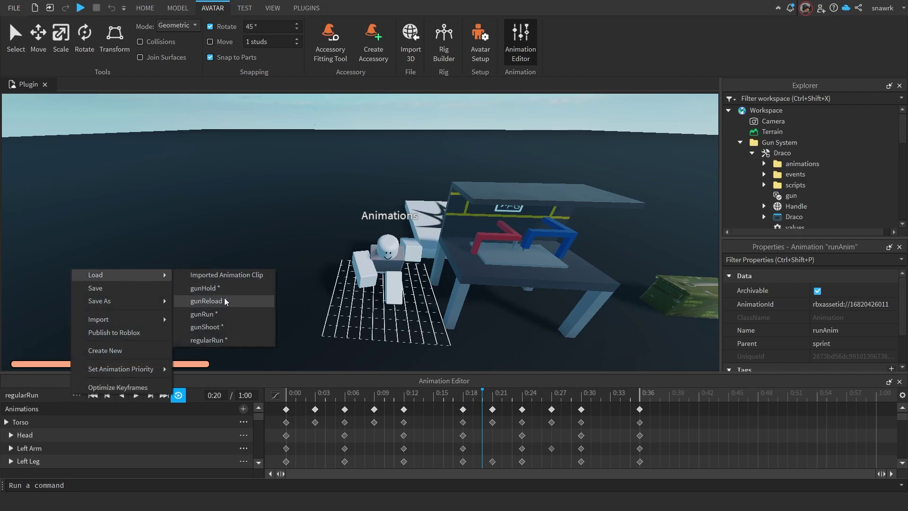
{"action": "left_click", "coordinate": [768, 189]}
{"action": "left_click", "coordinate": [764, 164]}
{"action": "scroll", "coordinate": [785, 166], "scroll_direction": "down", "scroll_amount": 2}
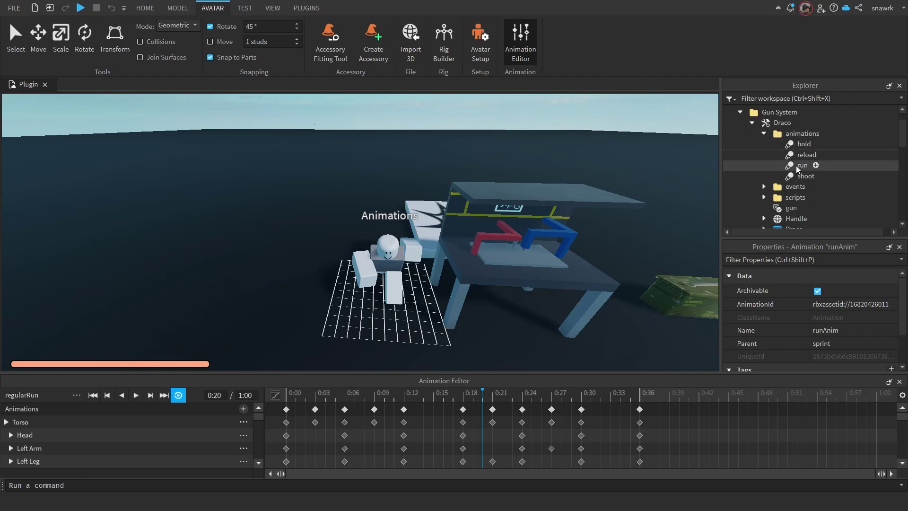
Close the Animation Editor and move the Draco tool from the Gun System folder into StarterPack
{"action": "left_click", "coordinate": [900, 382]}
{"action": "scroll", "coordinate": [781, 166], "scroll_direction": "up", "scroll_amount": 2}
{"action": "left_click", "coordinate": [752, 154]}
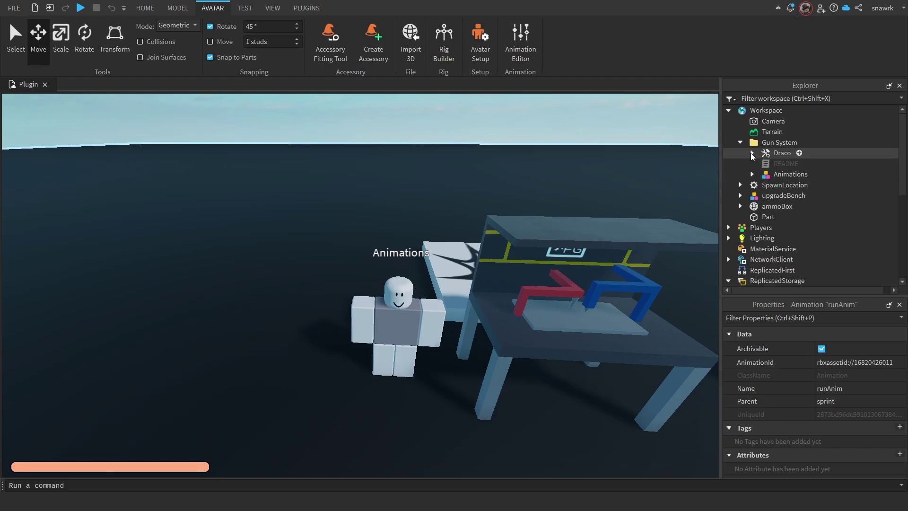
{"action": "left_click_drag", "start_coordinate": [776, 153], "coordinate": [797, 215]}
{"action": "left_click", "coordinate": [639, 170]}
{"action": "mouse_move", "coordinate": [638, 171]}
{"action": "right_mouse_down"}
{"action": "mouse_move", "coordinate": [672, 184]}
{"action": "mouse_move", "coordinate": [649, 175]}
{"action": "right_mouse_up"}
{"action": "key", "text": "d"}
{"action": "key", "text": "s"}
{"action": "scroll", "coordinate": [796, 219], "scroll_direction": "down", "scroll_amount": 1}
{"action": "left_click", "coordinate": [503, 149]}
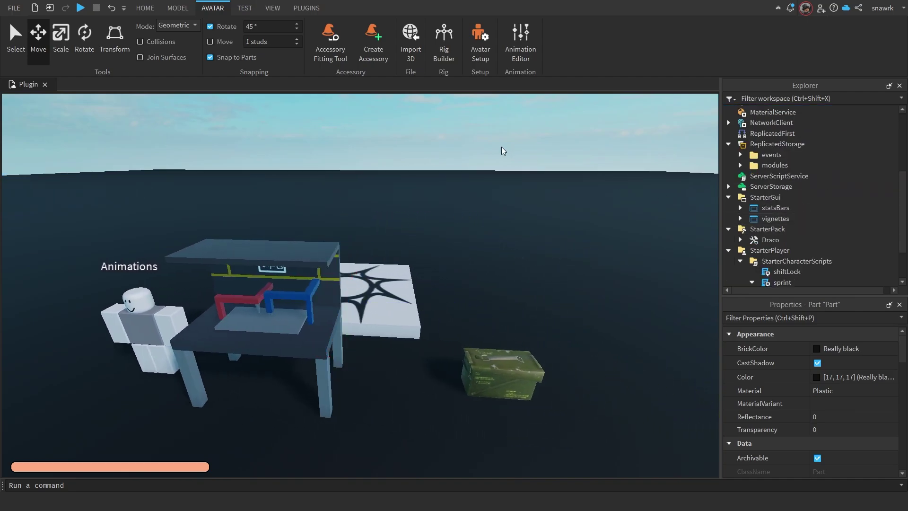
Check the avatar type in the game's Avatar settings and close the settings without changes
{"action": "left_click", "coordinate": [240, 8]}
{"action": "left_click", "coordinate": [146, 8]}
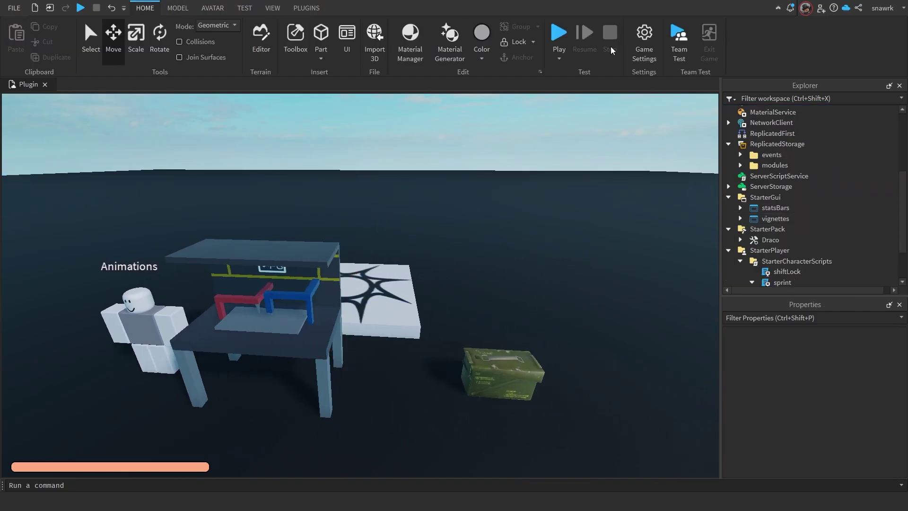
{"action": "left_click", "coordinate": [649, 43]}
{"action": "left_click", "coordinate": [222, 279]}
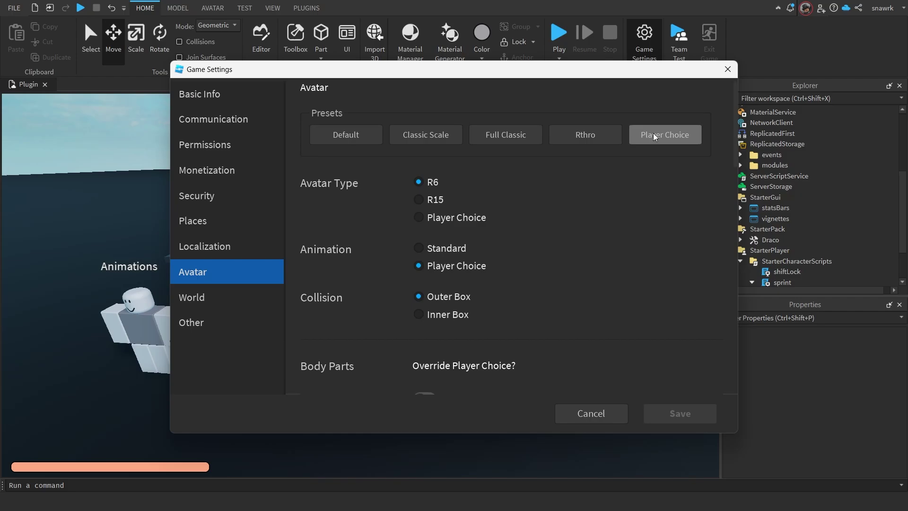
{"action": "left_click", "coordinate": [728, 70]}
Start a playtest, equip the Draco, and sprint forward with it
{"action": "left_click", "coordinate": [244, 8]}
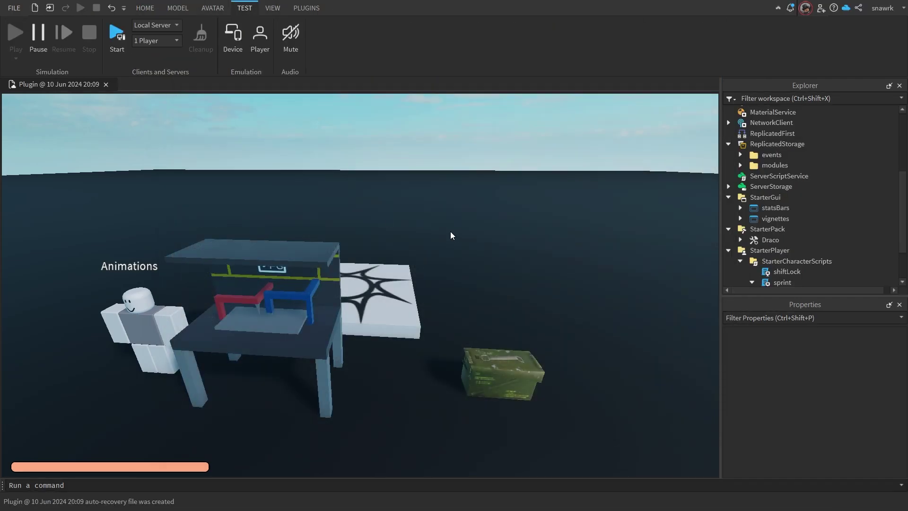
{"action": "key", "text": "F5"}
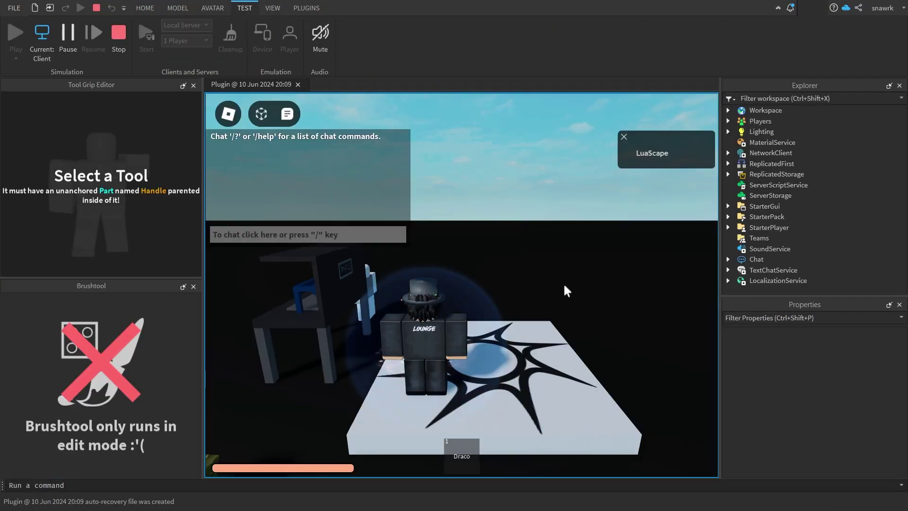
{"action": "key", "text": "1"}
{"action": "key", "text": "shift+w"}
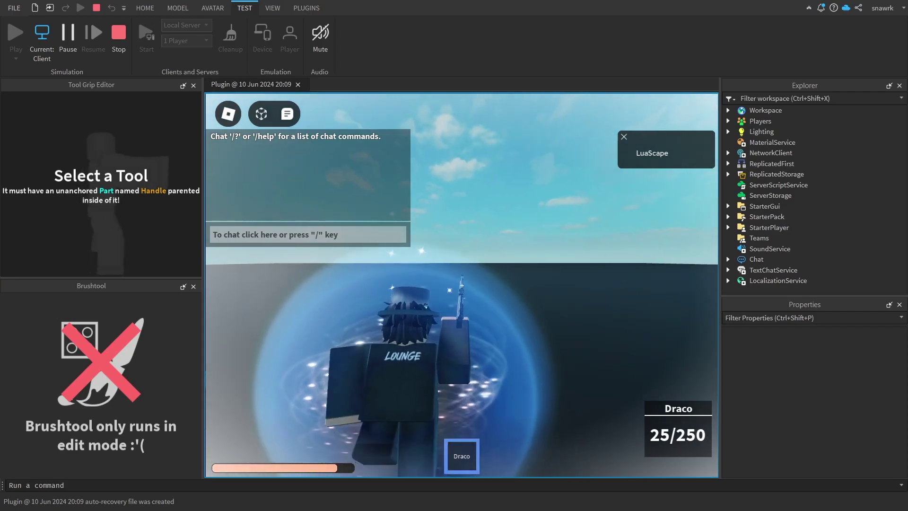
Fire the Draco while running toward the workbench, and reload it
{"action": "key", "text": "shift+w"}
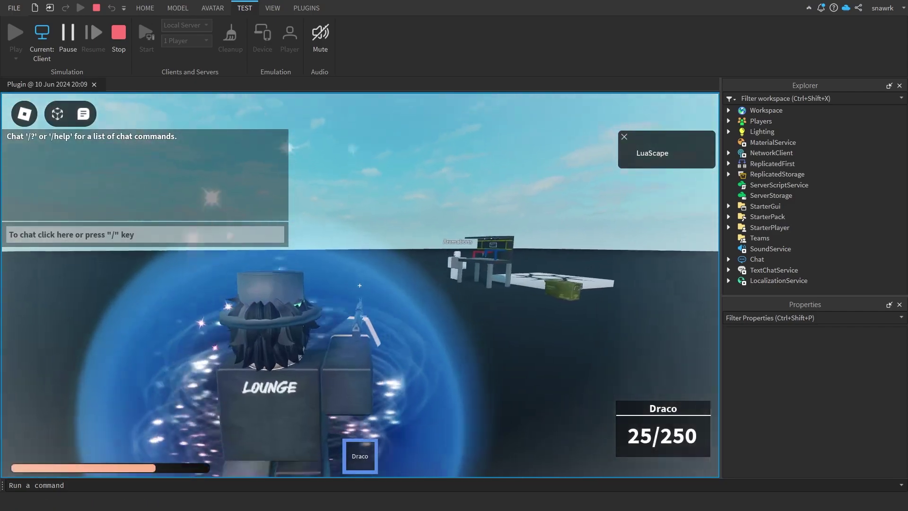
{"action": "left_click_drag", "start_coordinate": [360, 285], "coordinate": [360, 285]}
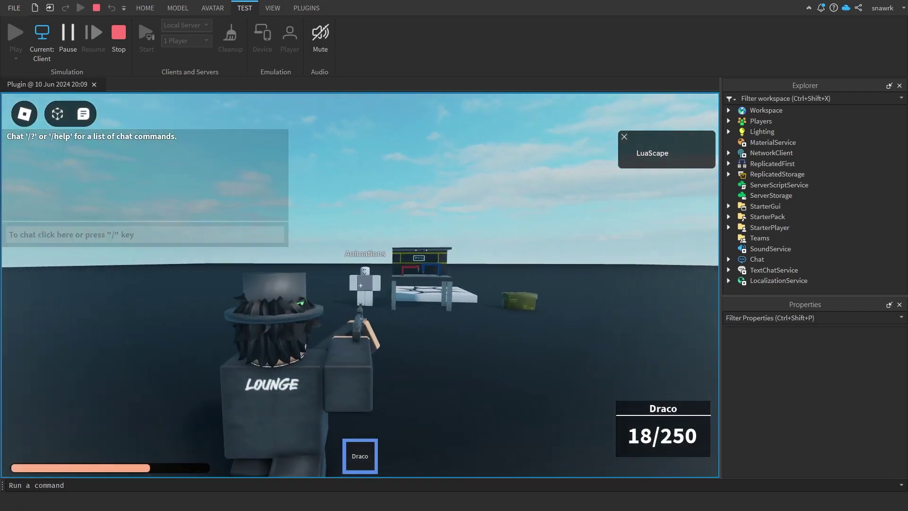
{"action": "key", "text": "w"}
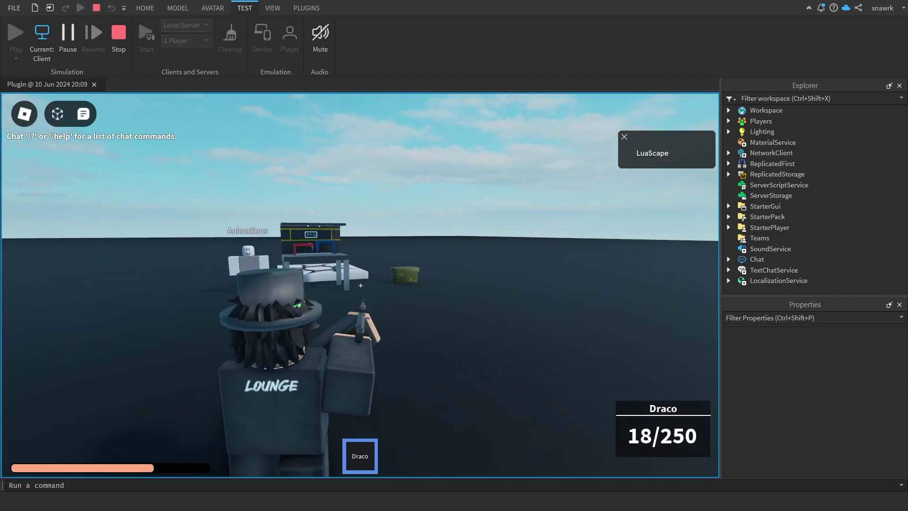
{"action": "key", "text": "w"}
{"action": "key", "text": "r"}
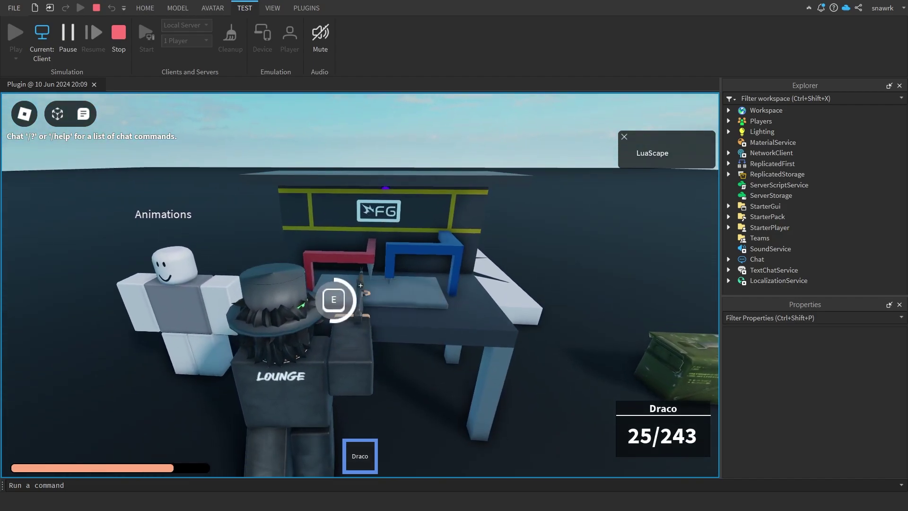
Place the Draco on the workbench for upgrading, and move around the bench until the gun can be retrieved
{"action": "key", "text": "e"}
{"action": "key", "text": "s"}
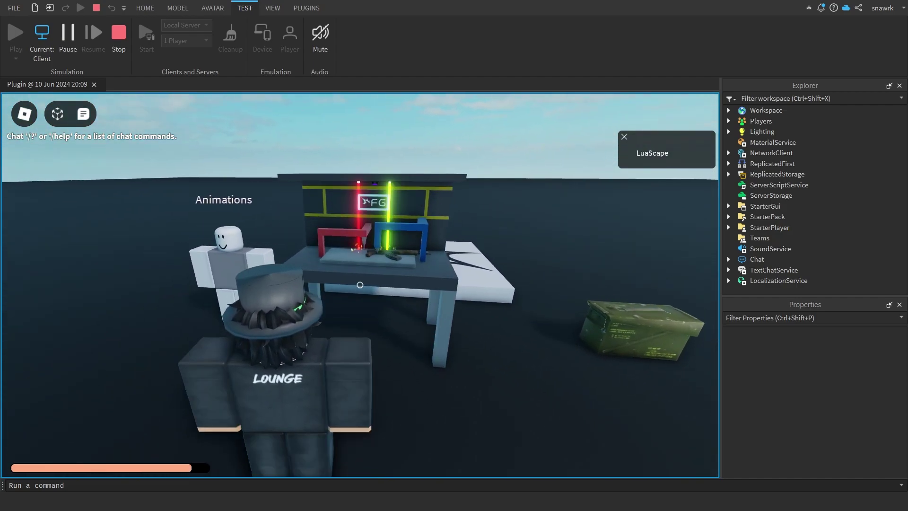
{"action": "key", "text": "w"}
{"action": "key", "text": "s"}
{"action": "key", "text": "w"}
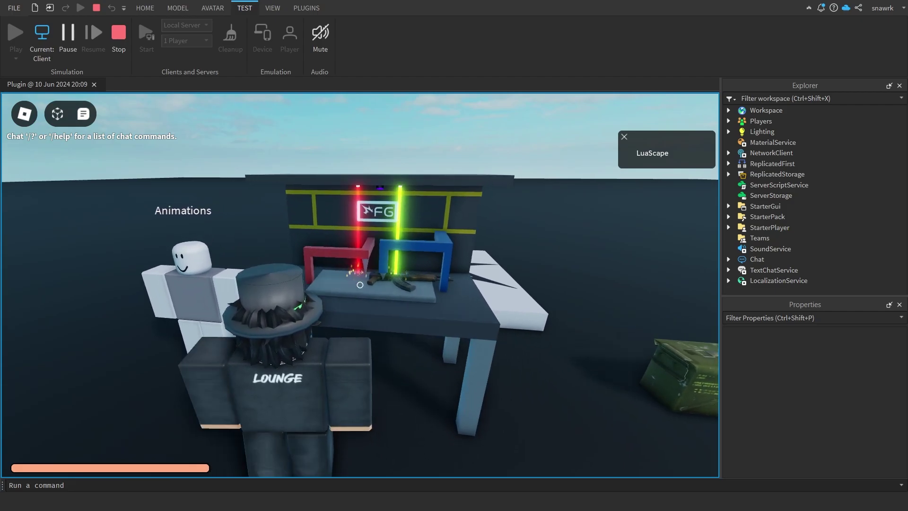
{"action": "key", "text": "s"}
{"action": "key", "text": "s"}
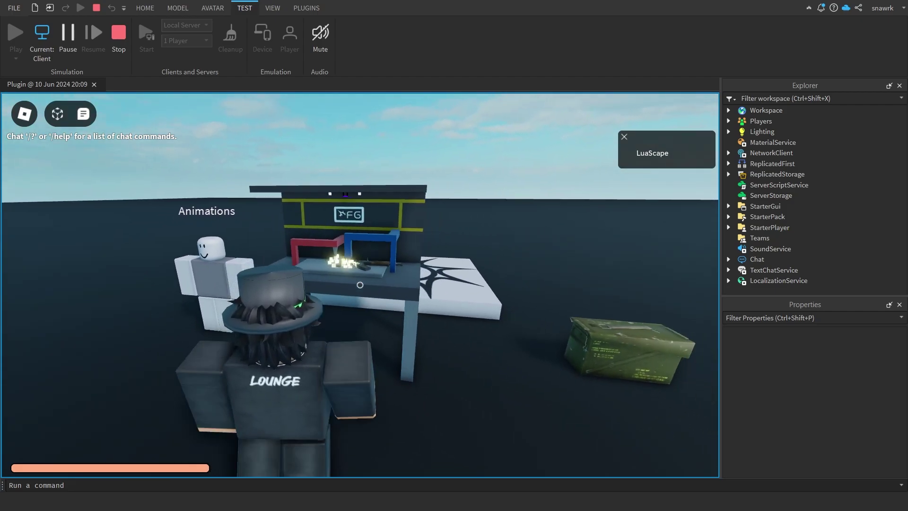
{"action": "key", "text": "w"}
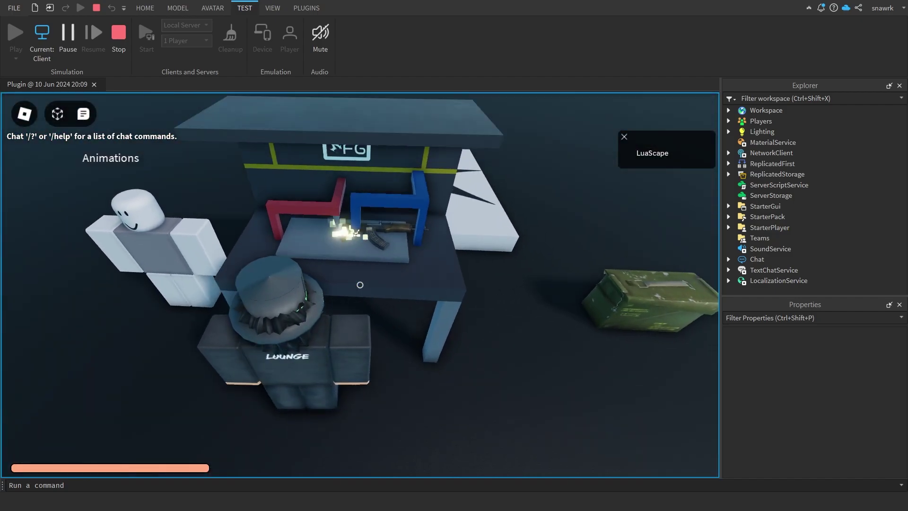
{"action": "key", "text": "s"}
{"action": "key", "text": "w"}
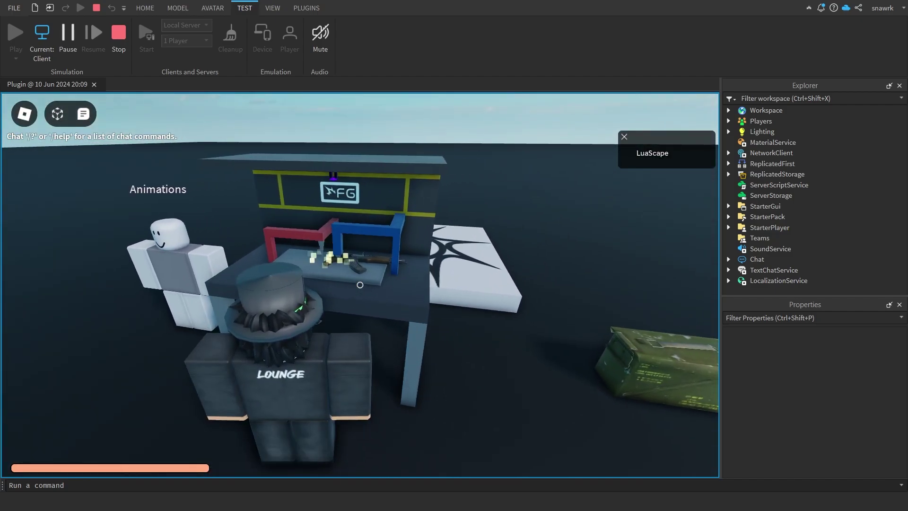
{"action": "key", "text": "s"}
{"action": "key", "text": "d"}
{"action": "key", "text": "w"}
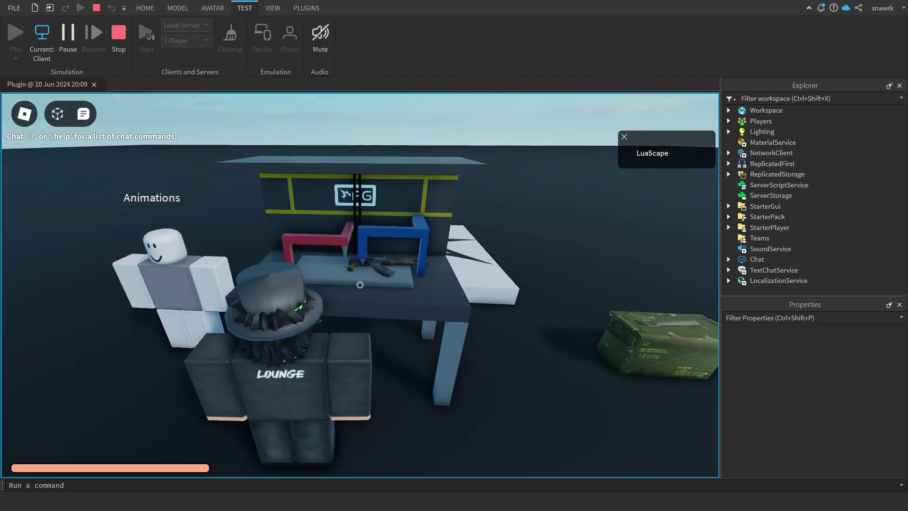
Equip the upgraded Draco and test it by firing several bursts and reloading between them
{"action": "key", "text": "1"}
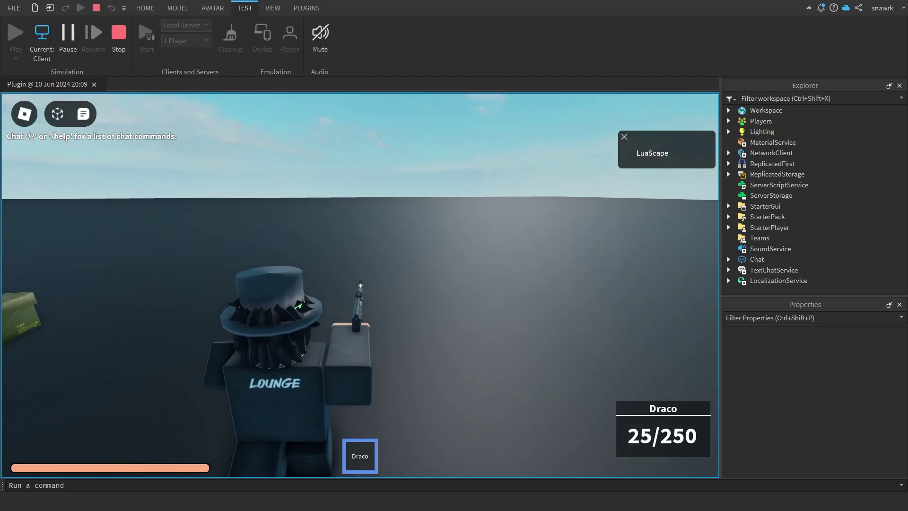
{"action": "left_click", "coordinate": [360, 285]}
{"action": "left_click_drag", "start_coordinate": [361, 286], "coordinate": [360, 286]}
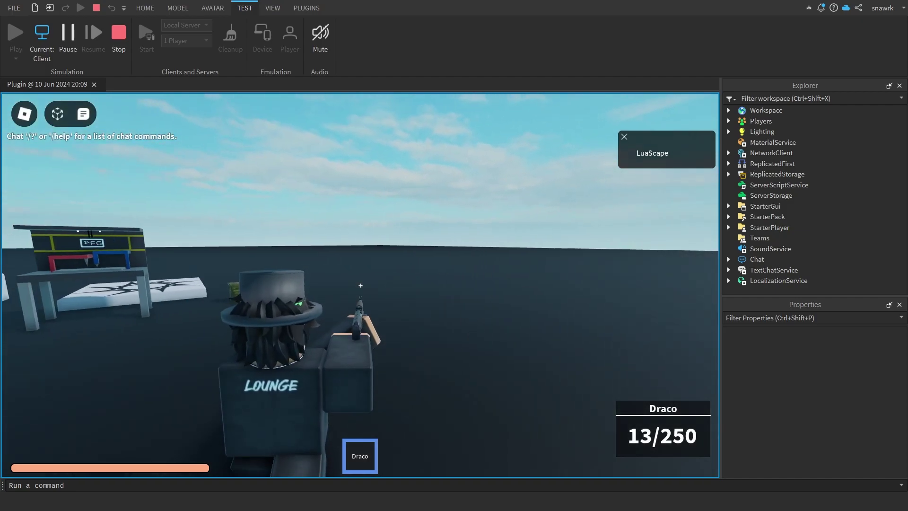
{"action": "key", "text": "w"}
{"action": "key", "text": "d"}
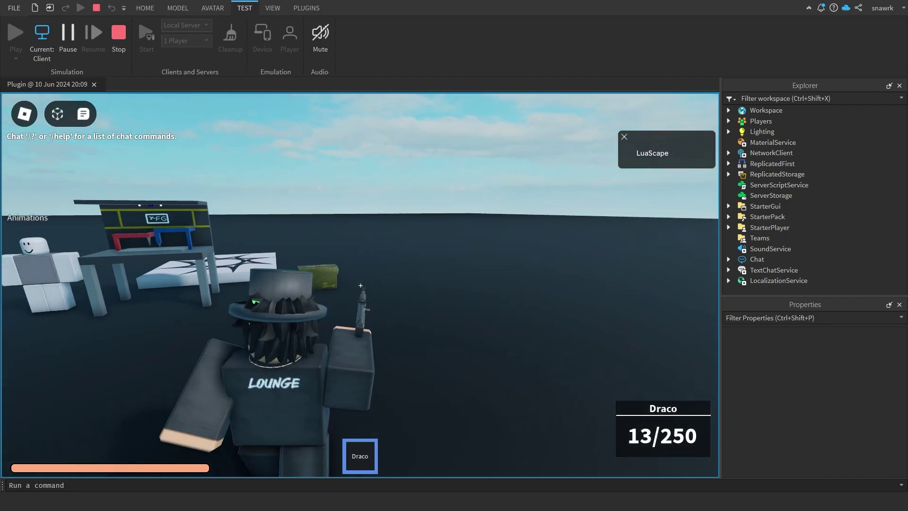
{"action": "key", "text": "r"}
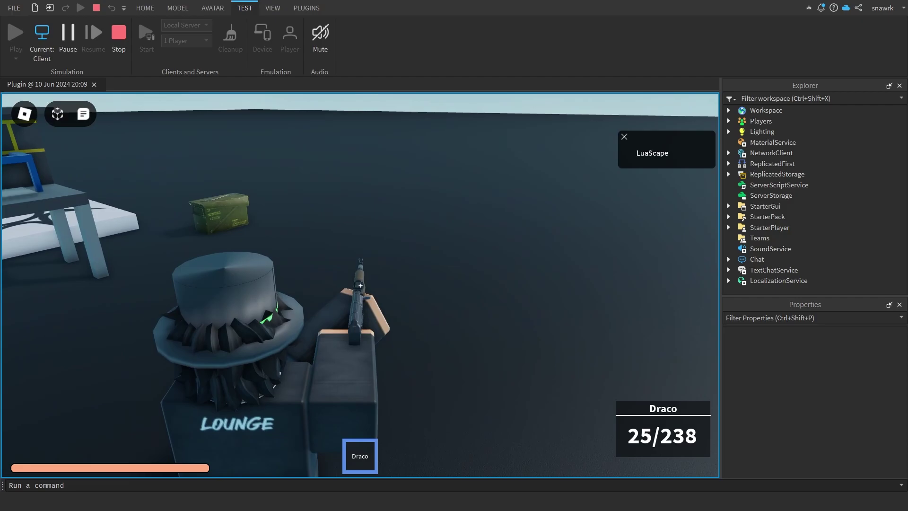
{"action": "left_click", "coordinate": [361, 285]}
{"action": "left_click_drag", "start_coordinate": [361, 285], "coordinate": [360, 286]}
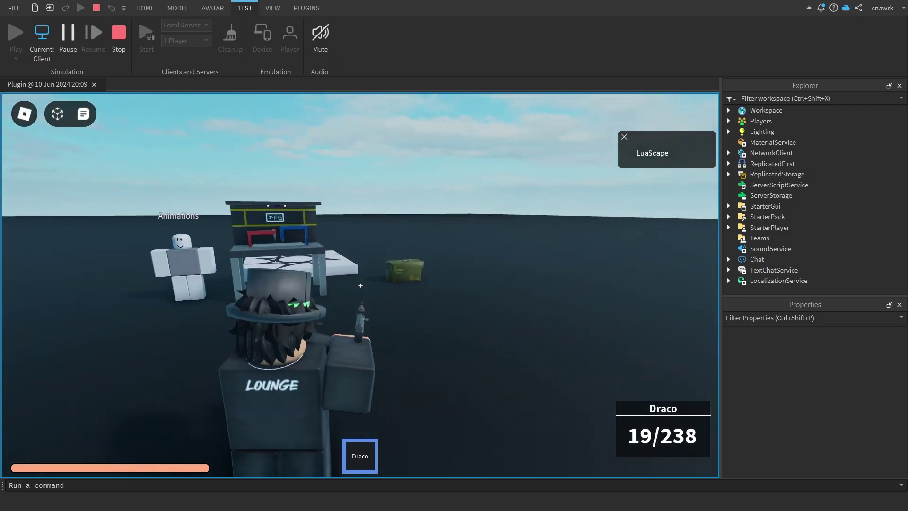
{"action": "key", "text": "r"}
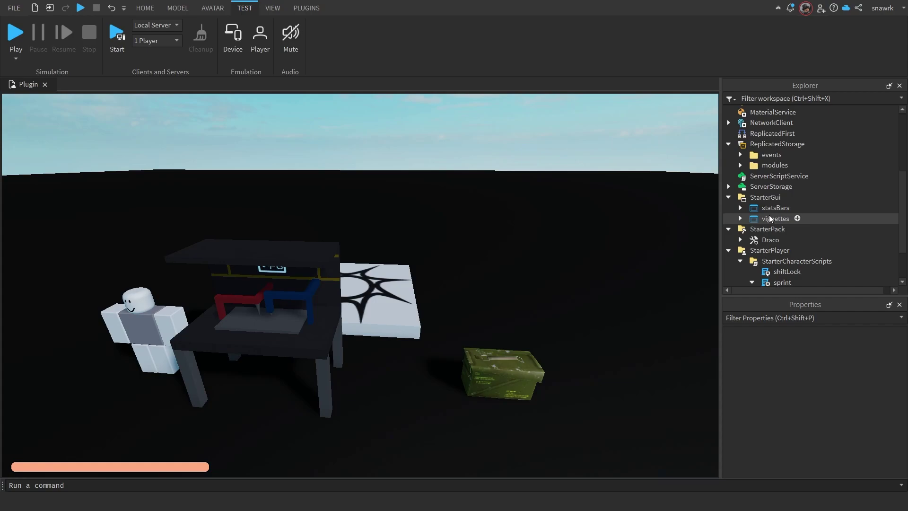
Select the values configuration of the Draco in StarterPack and review its clip, reserve, shooting and upgraded attributes
{"action": "scroll", "coordinate": [769, 215], "scroll_direction": "down", "scroll_amount": 2}
{"action": "left_click", "coordinate": [741, 184]}
{"action": "scroll", "coordinate": [767, 221], "scroll_direction": "down", "scroll_amount": 2}
{"action": "left_click", "coordinate": [775, 199]}
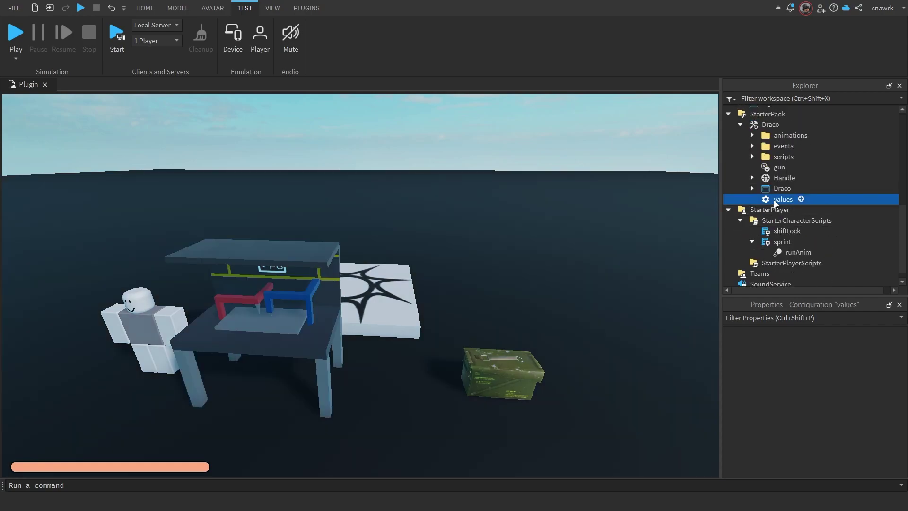
{"action": "scroll", "coordinate": [799, 385], "scroll_direction": "down", "scroll_amount": 2}
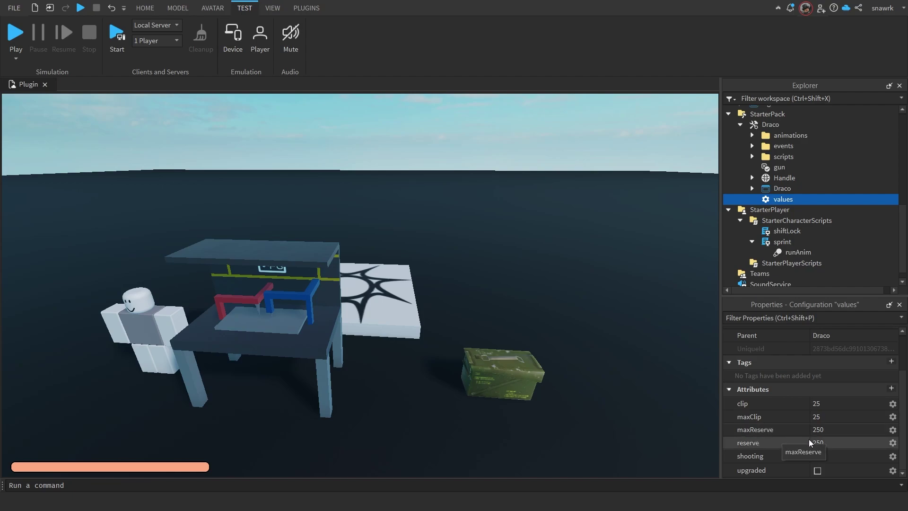
{"action": "left_click", "coordinate": [818, 472]}
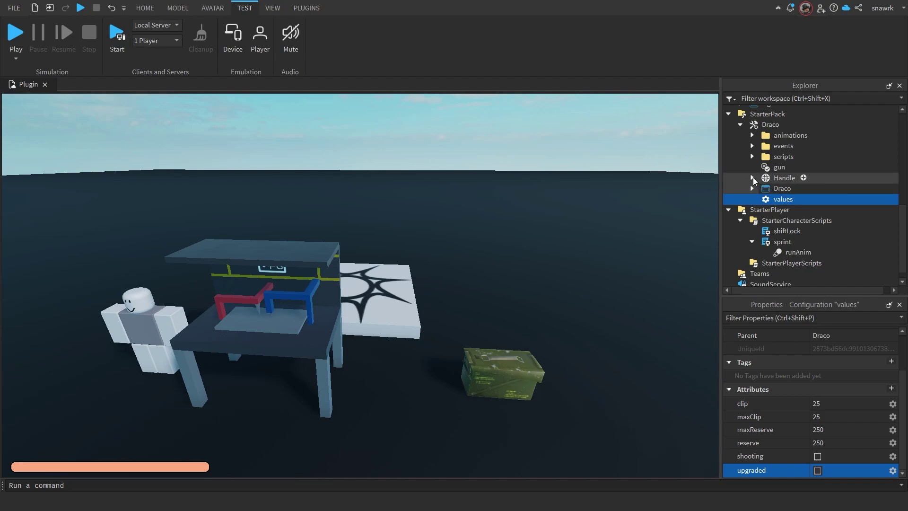
Look through the Draco's animations and scripts folders and open its client script
{"action": "scroll", "coordinate": [753, 177], "scroll_direction": "up", "scroll_amount": 2}
{"action": "left_click", "coordinate": [756, 195]}
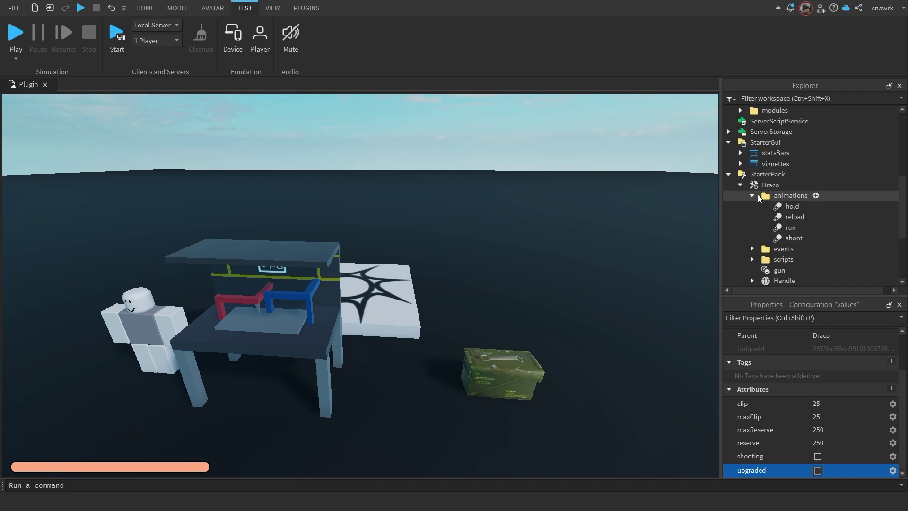
{"action": "left_click", "coordinate": [752, 195]}
{"action": "left_click", "coordinate": [752, 217]}
{"action": "scroll", "coordinate": [757, 217], "scroll_direction": "down", "scroll_amount": 1}
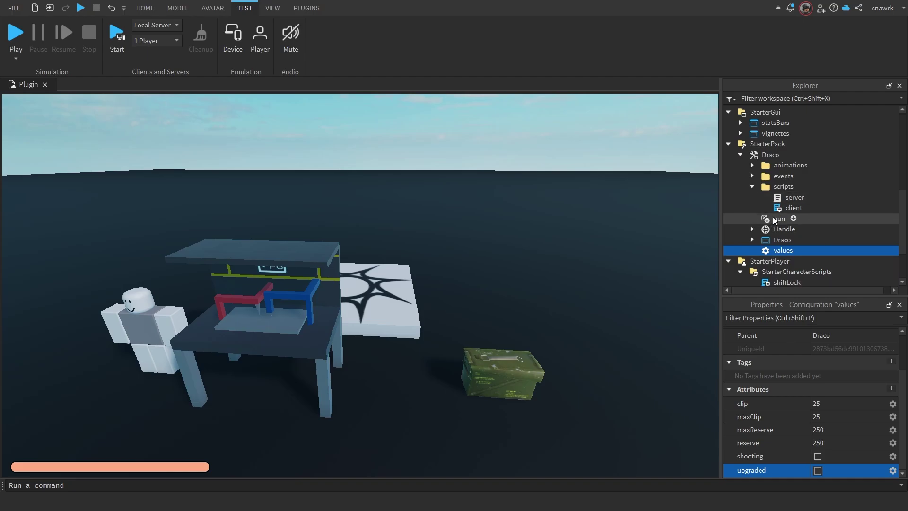
{"action": "double_click", "coordinate": [793, 208]}
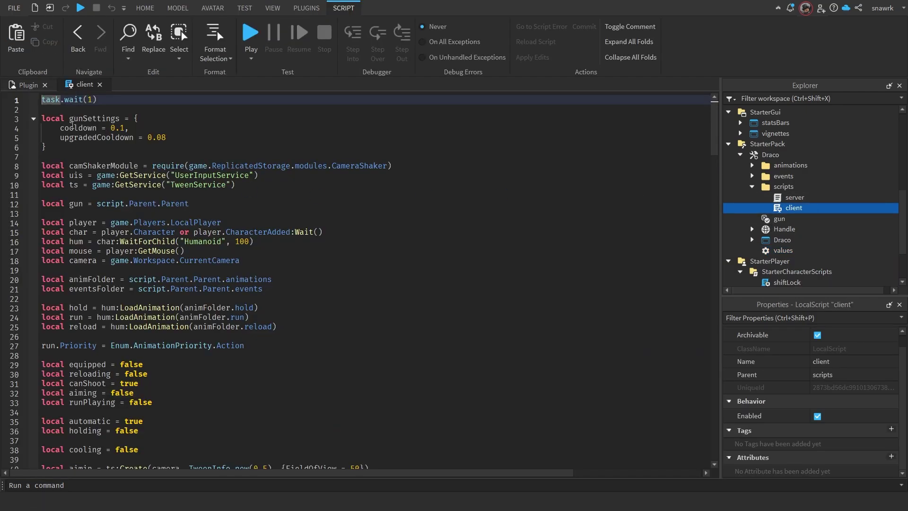
Review the cooldown and upgradedCooldown settings and the automatic variable in the client script
{"action": "left_click_drag", "start_coordinate": [73, 128], "coordinate": [54, 128]}
{"action": "left_click_drag", "start_coordinate": [111, 128], "coordinate": [176, 138]}
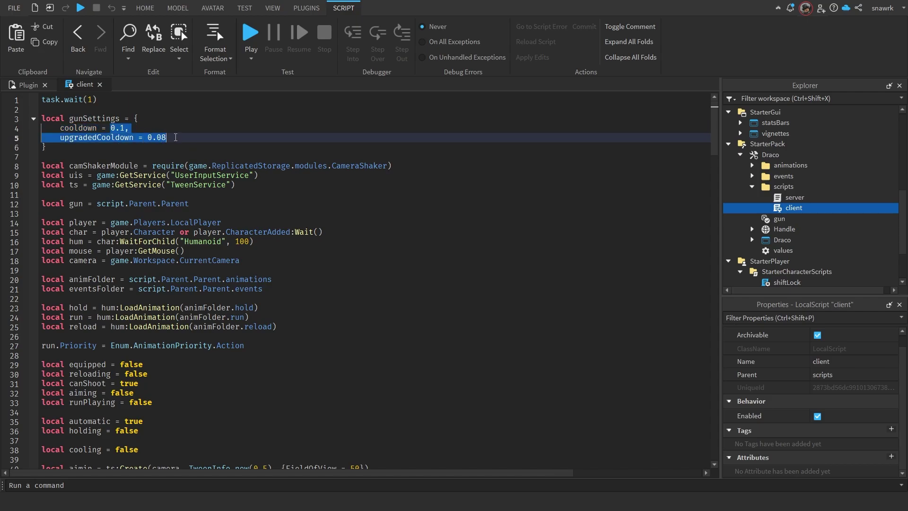
{"action": "scroll", "coordinate": [118, 271], "scroll_direction": "down", "scroll_amount": 5}
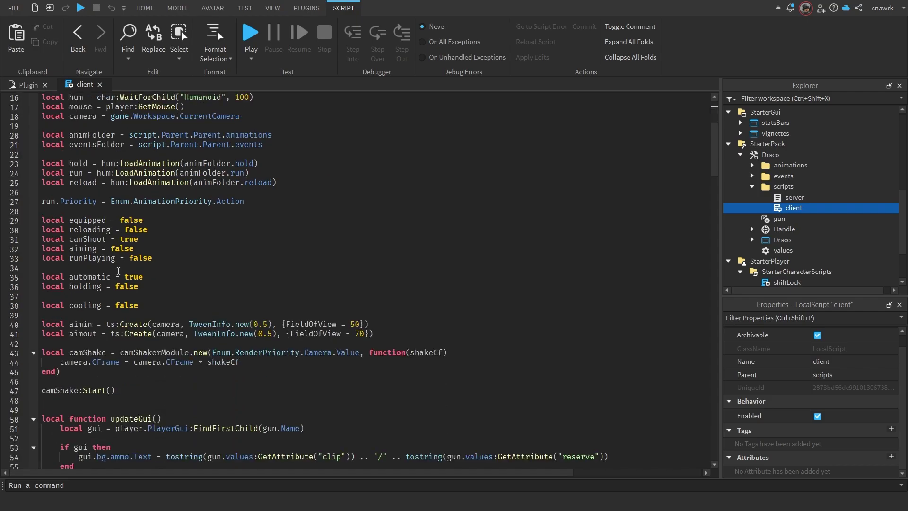
{"action": "left_click", "coordinate": [125, 277]}
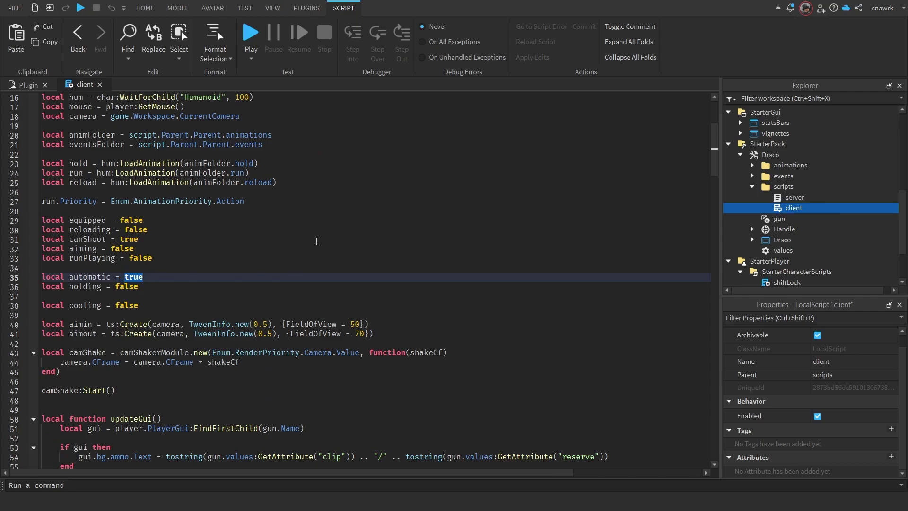
{"action": "double_click", "coordinate": [795, 198]}
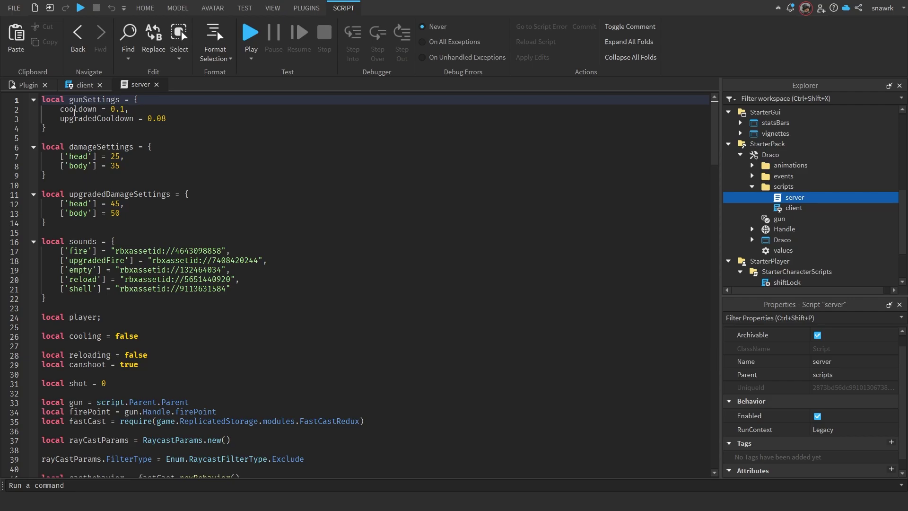
{"action": "left_click_drag", "start_coordinate": [74, 111], "coordinate": [212, 123]}
{"action": "left_click", "coordinate": [215, 118]}
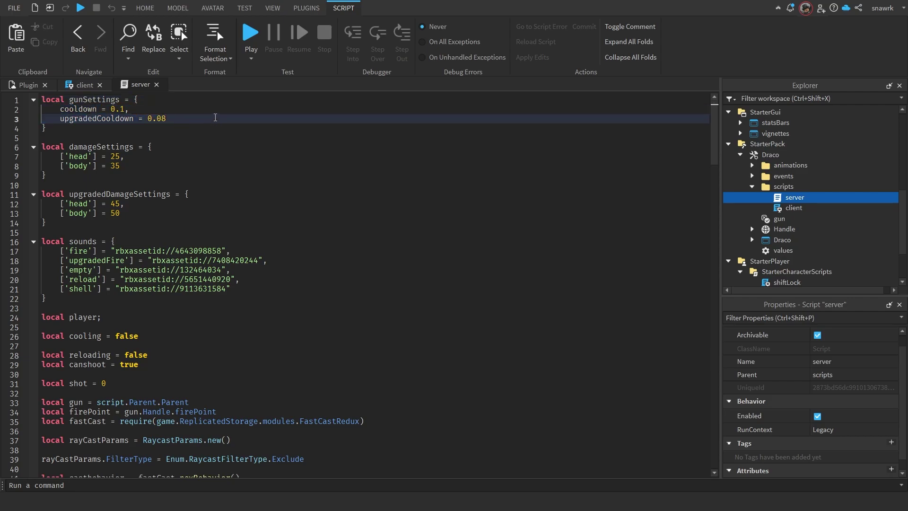
{"action": "scroll", "coordinate": [197, 122], "scroll_direction": "down", "scroll_amount": 1}
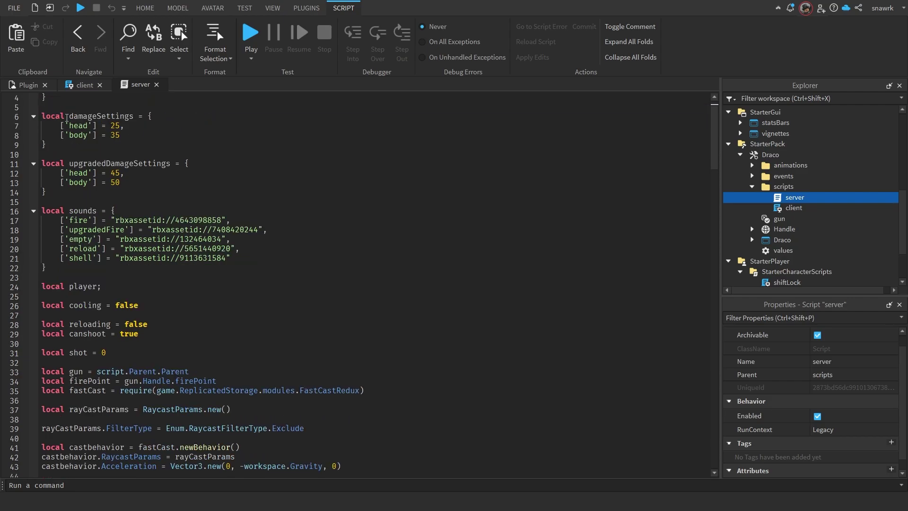
{"action": "left_click_drag", "start_coordinate": [69, 116], "coordinate": [135, 136]}
{"action": "left_click", "coordinate": [137, 137]}
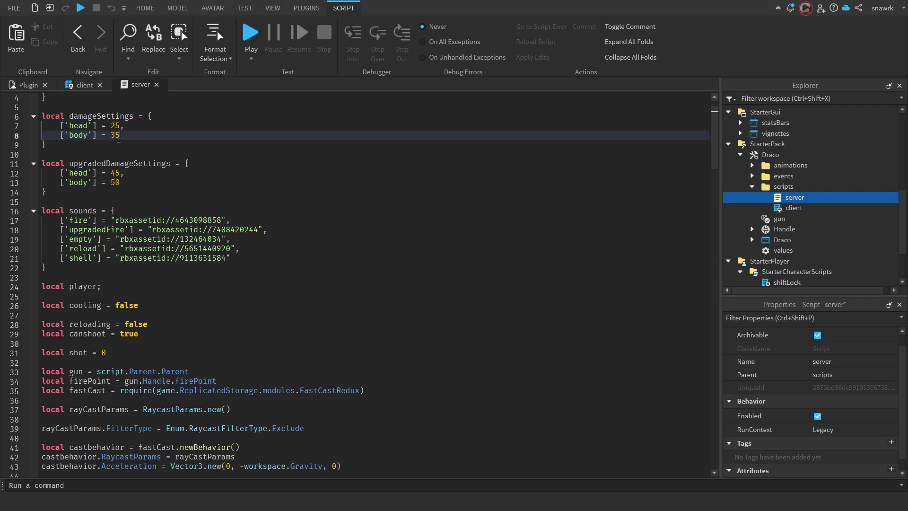
Review upgradedDamageSettings and the sounds table in the server script, and close both script tabs
{"action": "left_click_drag", "start_coordinate": [111, 173], "coordinate": [126, 184]}
{"action": "scroll", "coordinate": [124, 190], "scroll_direction": "down", "scroll_amount": 1}
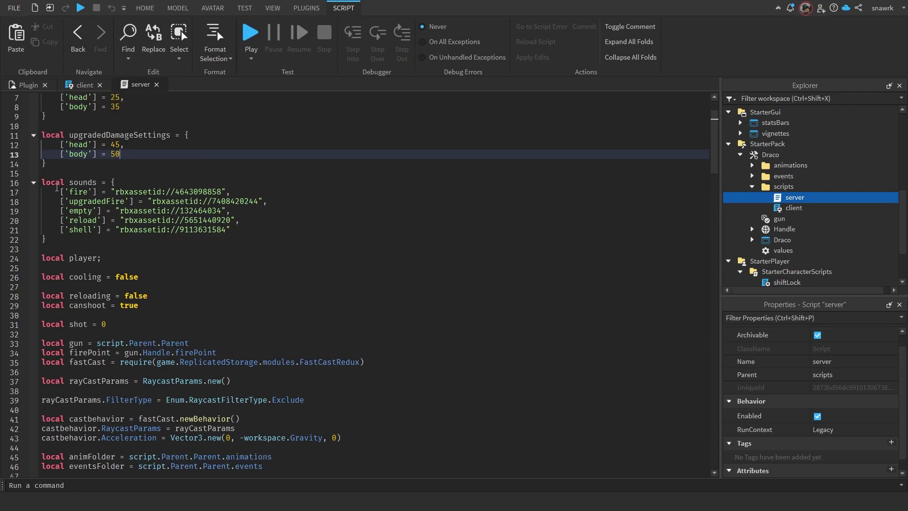
{"action": "left_click_drag", "start_coordinate": [57, 185], "coordinate": [251, 234]}
{"action": "left_click", "coordinate": [251, 233]}
{"action": "scroll", "coordinate": [262, 245], "scroll_direction": "down", "scroll_amount": 4}
{"action": "scroll", "coordinate": [213, 211], "scroll_direction": "up", "scroll_amount": 6}
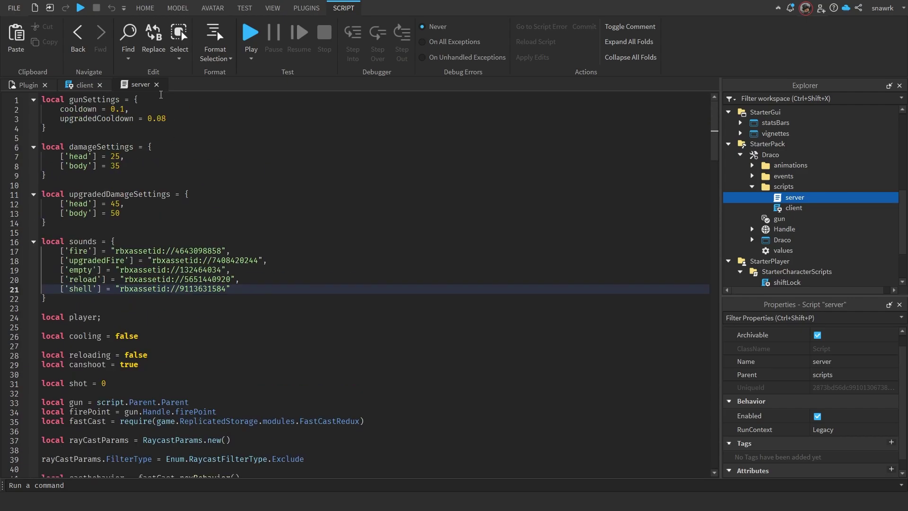
{"action": "left_click", "coordinate": [102, 85]}
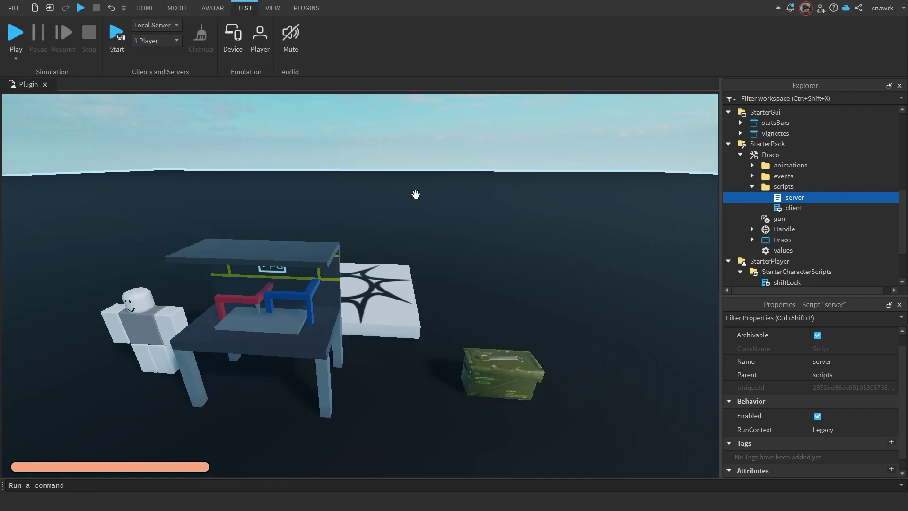
Insert the Glock 20 mesh from the Toolbox's glock mesh results into the workspace
{"action": "left_click", "coordinate": [416, 195]}
{"action": "right_click_drag", "start_coordinate": [416, 195], "coordinate": [419, 190]}
{"action": "key", "text": "d"}
{"action": "scroll", "coordinate": [746, 220], "scroll_direction": "down", "scroll_amount": 2}
{"action": "left_click", "coordinate": [394, 121]}
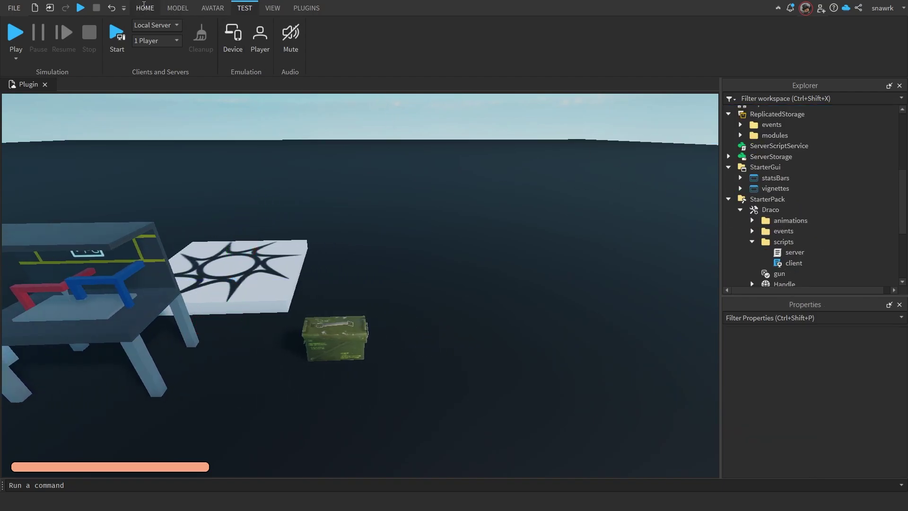
{"action": "left_click", "coordinate": [146, 8]}
{"action": "left_click", "coordinate": [294, 37]}
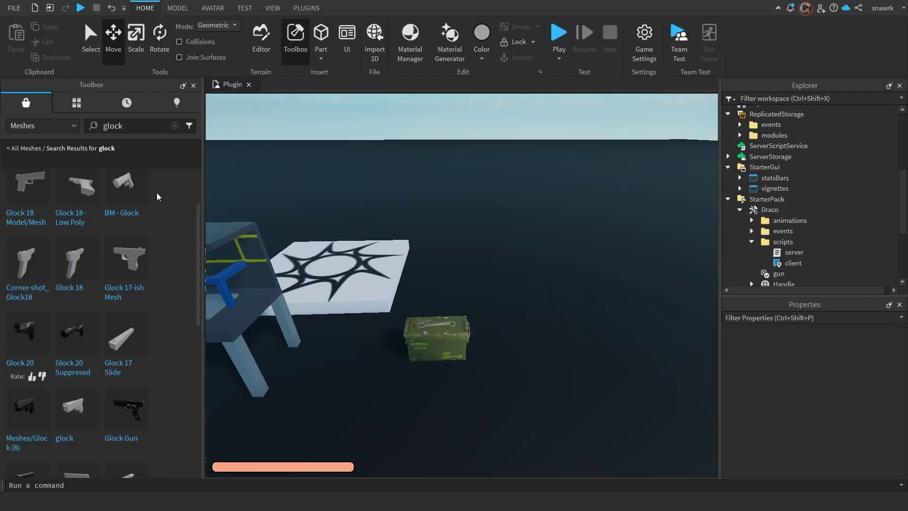
{"action": "left_click", "coordinate": [28, 126]}
{"action": "left_click", "coordinate": [40, 132]}
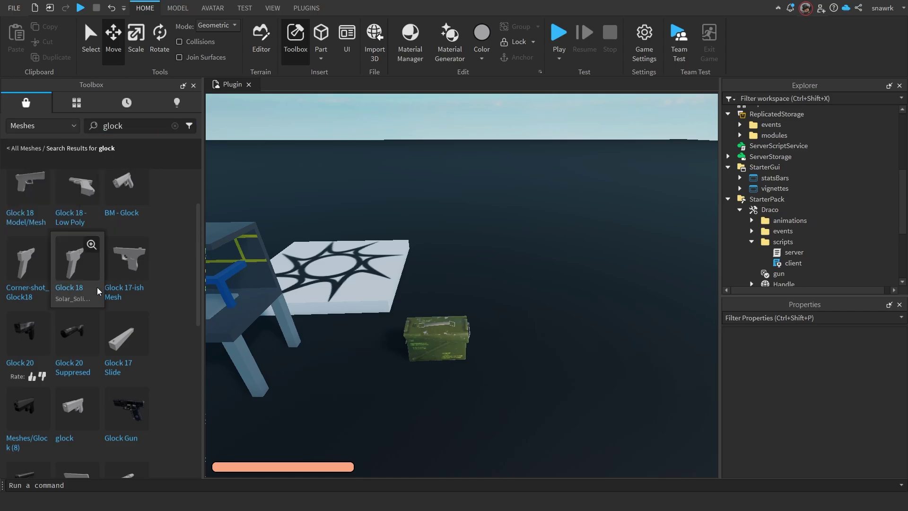
{"action": "key", "text": "d"}
{"action": "left_click", "coordinate": [28, 341]}
{"action": "right_click_drag", "start_coordinate": [375, 288], "coordinate": [411, 269]}
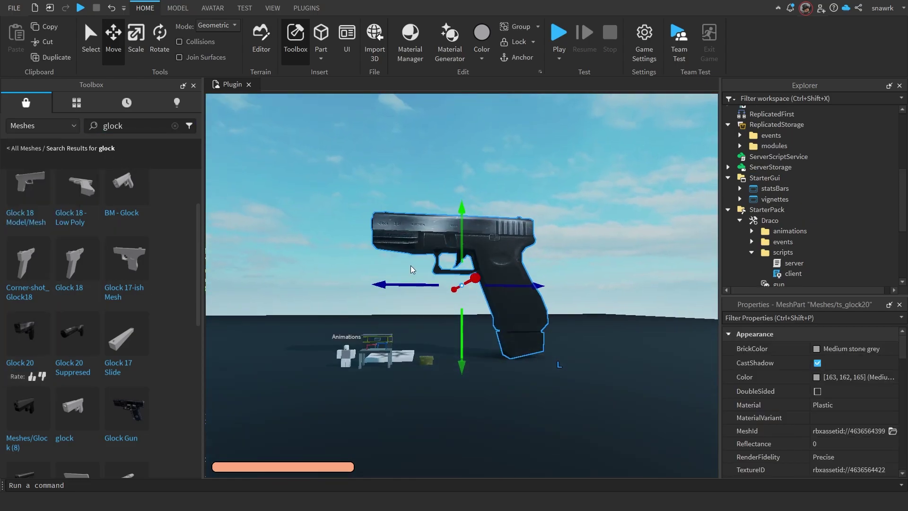
Scale the inserted Glock mesh down to handgun size and close the Toolbox
{"action": "left_click", "coordinate": [135, 45]}
{"action": "left_click_drag", "start_coordinate": [461, 191], "coordinate": [465, 292]}
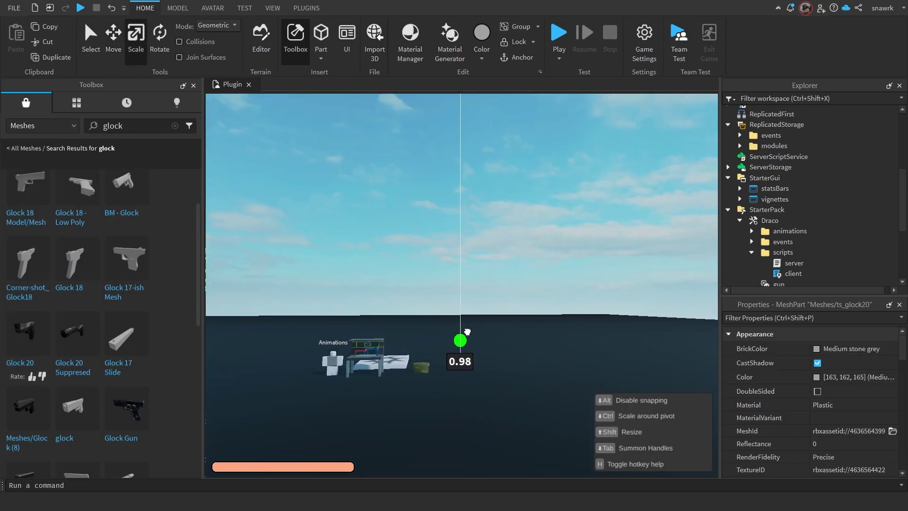
{"action": "left_click_drag", "start_coordinate": [468, 331], "coordinate": [466, 334]}
{"action": "key", "text": "f"}
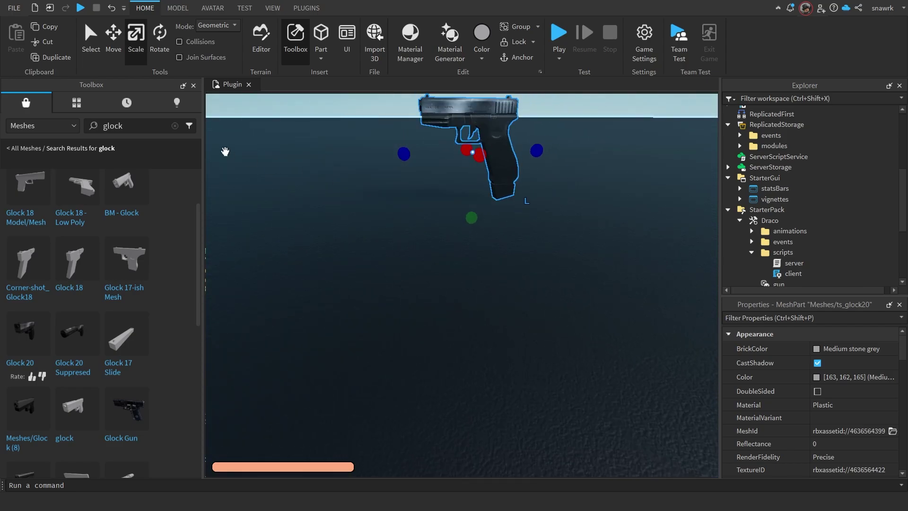
{"action": "scroll", "coordinate": [225, 151], "scroll_direction": "down", "scroll_amount": 1}
{"action": "left_click", "coordinate": [193, 85]}
{"action": "right_click_drag", "start_coordinate": [336, 183], "coordinate": [303, 164]}
{"action": "left_click_drag", "start_coordinate": [401, 162], "coordinate": [408, 129]}
{"action": "right_click_drag", "start_coordinate": [408, 129], "coordinate": [410, 128]}
{"action": "scroll", "coordinate": [759, 153], "scroll_direction": "up", "scroll_amount": 5}
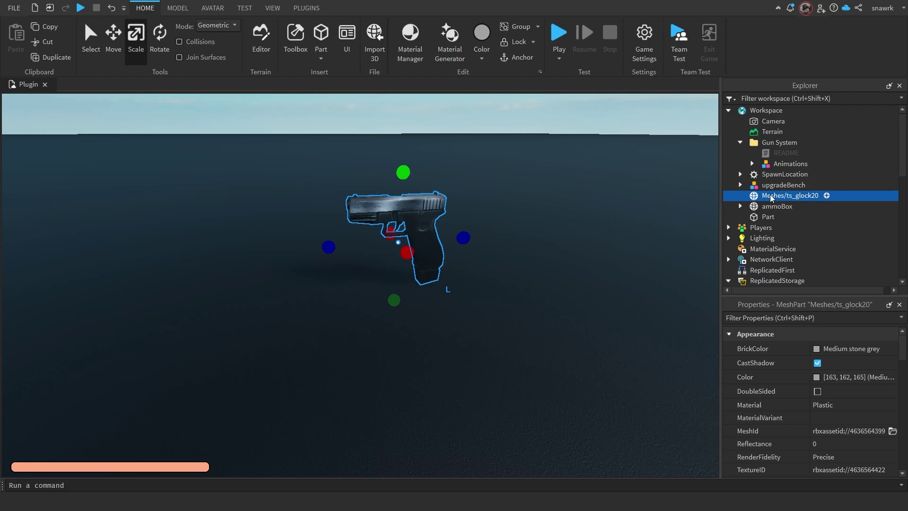
Rename the Meshes/ts_glock20 mesh part to Handle
{"action": "right_click", "coordinate": [771, 198]}
{"action": "left_click", "coordinate": [736, 178]}
{"action": "right_click", "coordinate": [760, 196]}
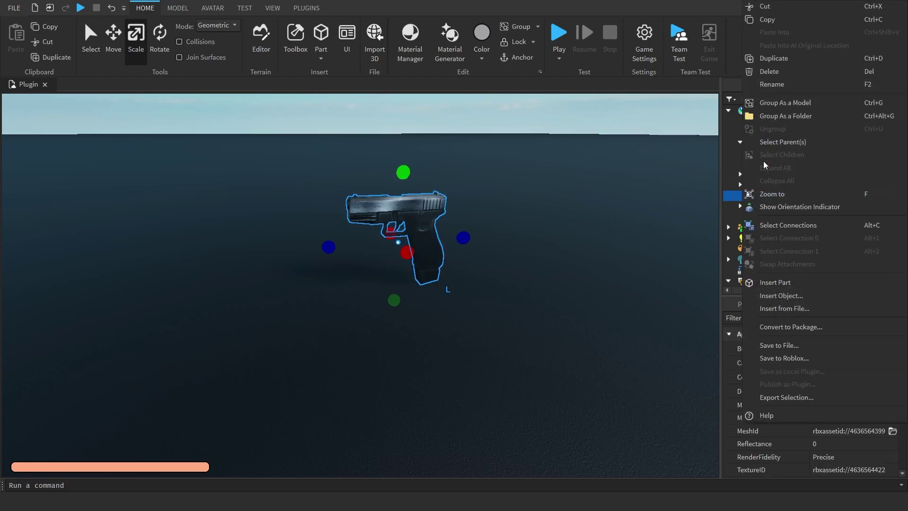
{"action": "left_click", "coordinate": [772, 84]}
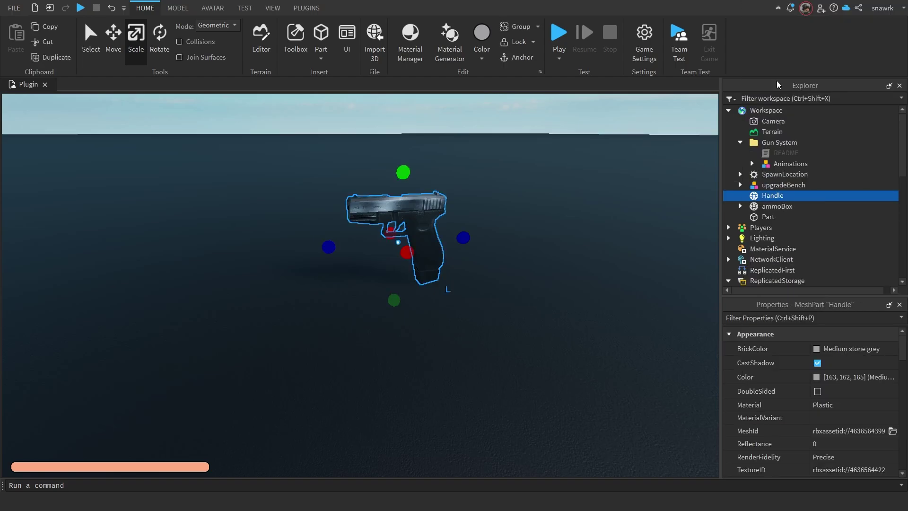
Insert a Tool object into Workspace and place the Handle mesh inside it
{"action": "left_click", "coordinate": [739, 143]}
{"action": "right_click", "coordinate": [750, 111]}
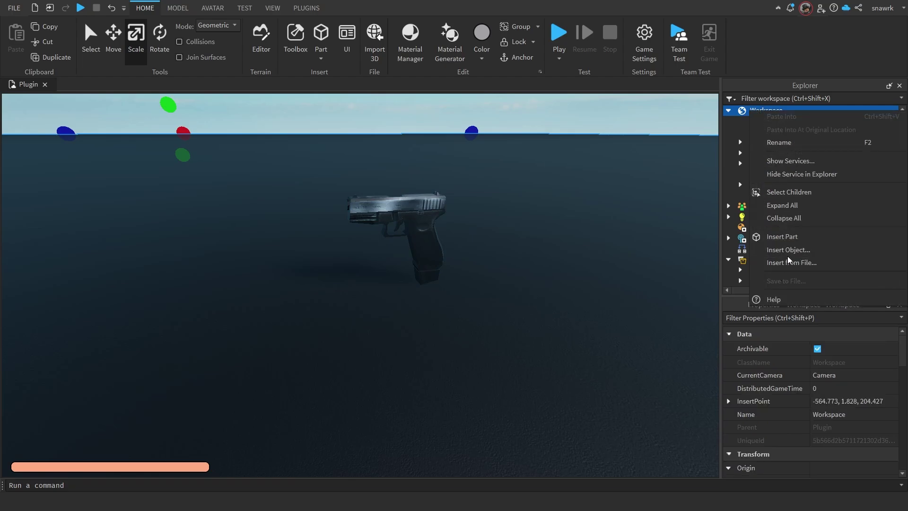
{"action": "left_click", "coordinate": [789, 253]}
{"action": "type", "text": "too"}
{"action": "left_click", "coordinate": [740, 138]}
{"action": "left_click_drag", "start_coordinate": [764, 185], "coordinate": [765, 170]}
{"action": "left_click", "coordinate": [768, 163]}
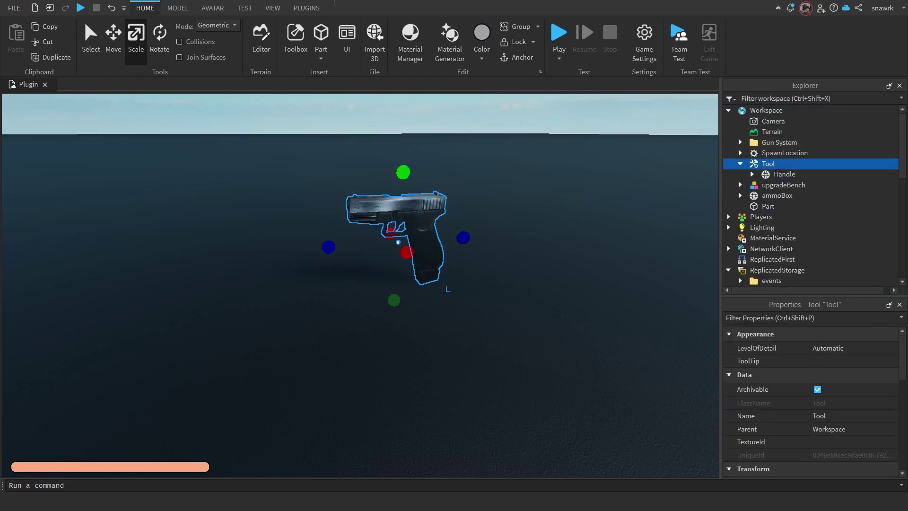
Preview how the character holds the new tool in the Tool Grip Editor, and close the editor
{"action": "left_click", "coordinate": [306, 8]}
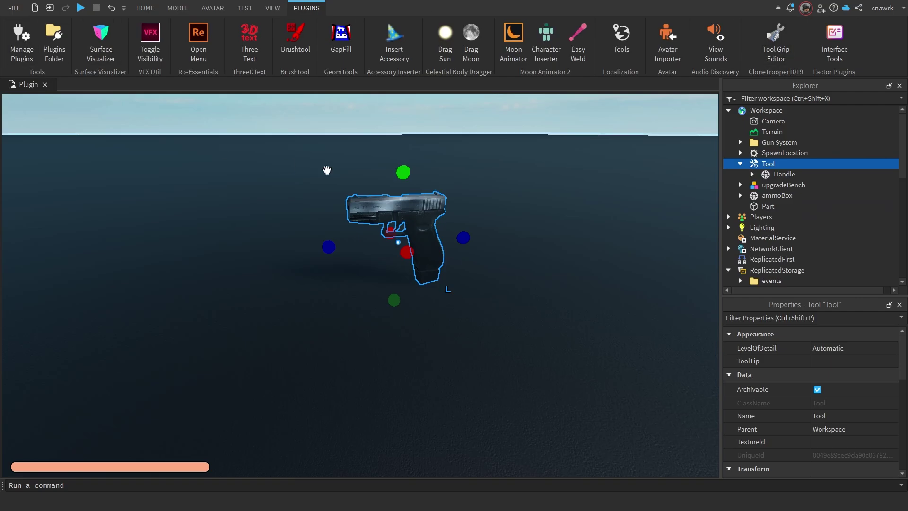
{"action": "scroll", "coordinate": [363, 148], "scroll_direction": "up", "scroll_amount": 3}
{"action": "right_click_drag", "start_coordinate": [326, 170], "coordinate": [363, 146]}
{"action": "scroll", "coordinate": [362, 146], "scroll_direction": "down", "scroll_amount": 3}
{"action": "scroll", "coordinate": [360, 144], "scroll_direction": "up", "scroll_amount": 1}
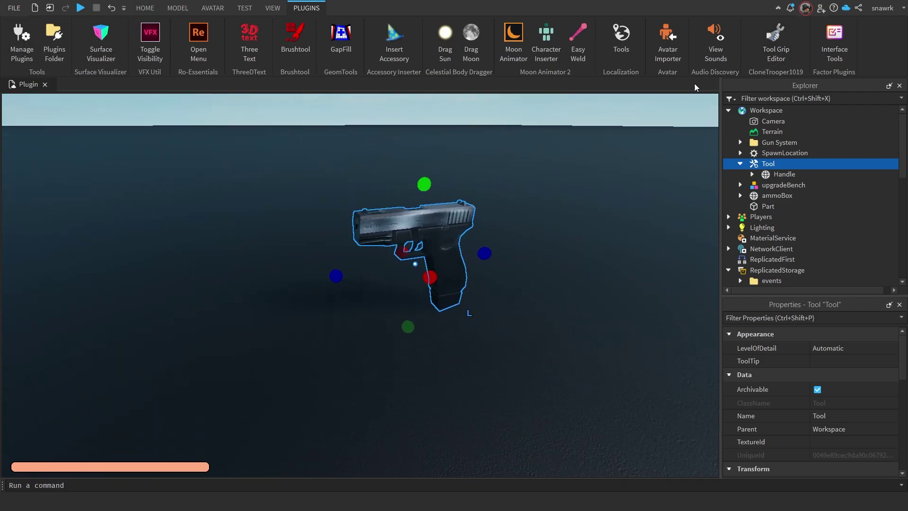
{"action": "left_click", "coordinate": [776, 41]}
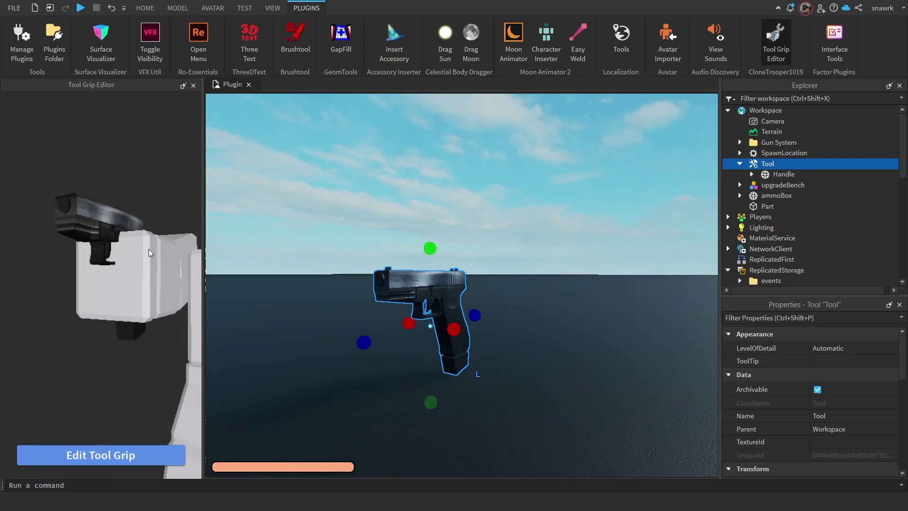
{"action": "left_click", "coordinate": [193, 85]}
Rename the new tool in Workspace to Glock
{"action": "left_click", "coordinate": [277, 152]}
{"action": "right_click_drag", "start_coordinate": [276, 149], "coordinate": [265, 156]}
{"action": "right_click", "coordinate": [767, 164]}
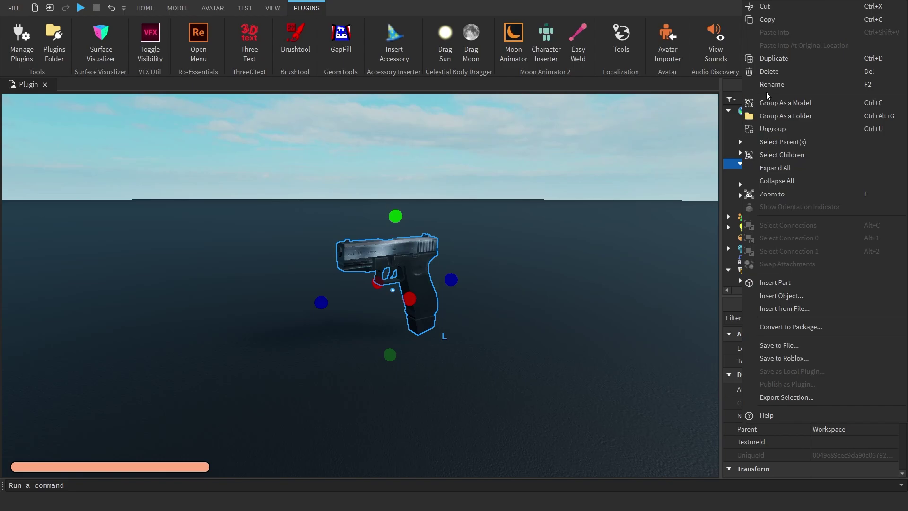
{"action": "left_click", "coordinate": [773, 88]}
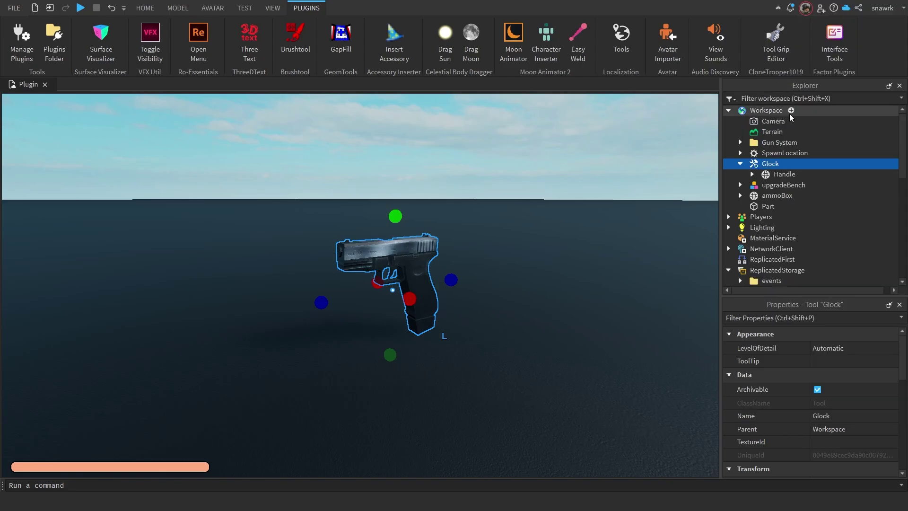
Copy the Draco's animations, events, scripts, gun, Draco ScreenGui and values objects into the Glock tool, leaving out its Handle
{"action": "scroll", "coordinate": [804, 142], "scroll_direction": "down", "scroll_amount": 8}
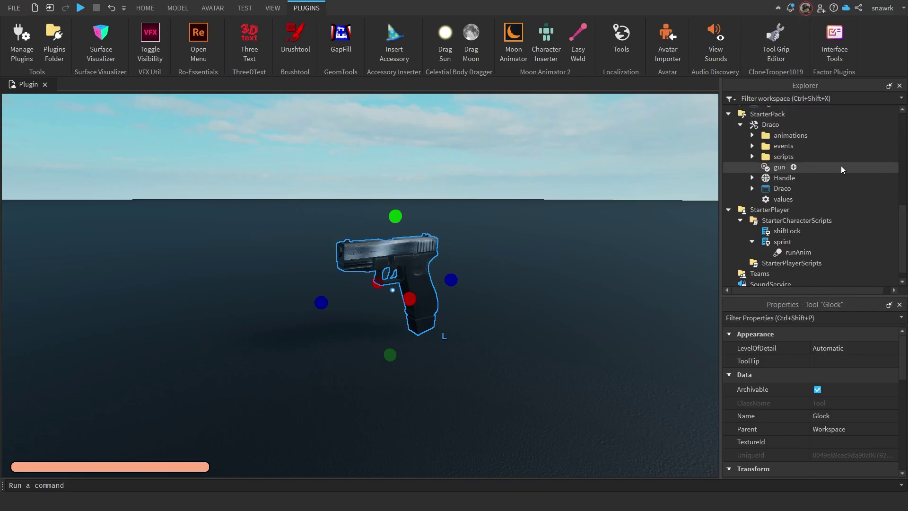
{"action": "left_click_drag", "start_coordinate": [862, 138], "coordinate": [819, 195]}
{"action": "left_click", "coordinate": [783, 179], "text": "ctrl"}
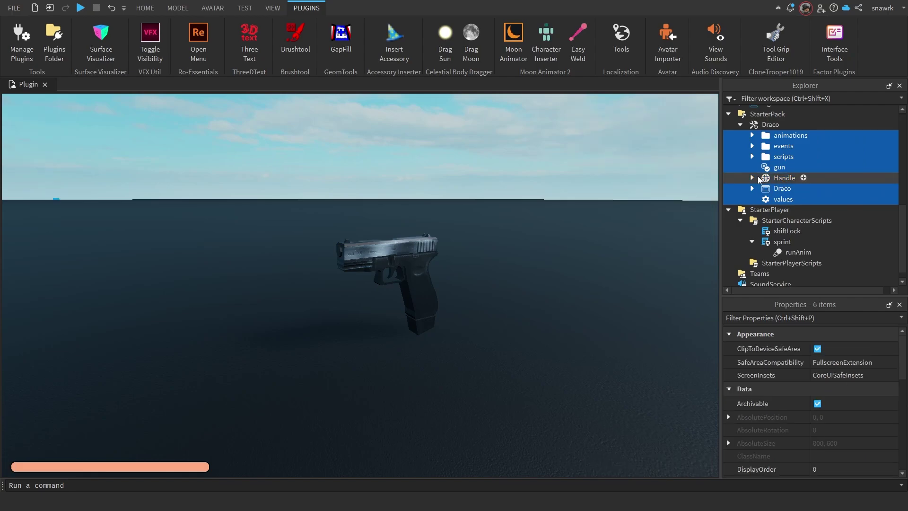
{"action": "scroll", "coordinate": [753, 168], "scroll_direction": "up", "scroll_amount": 8}
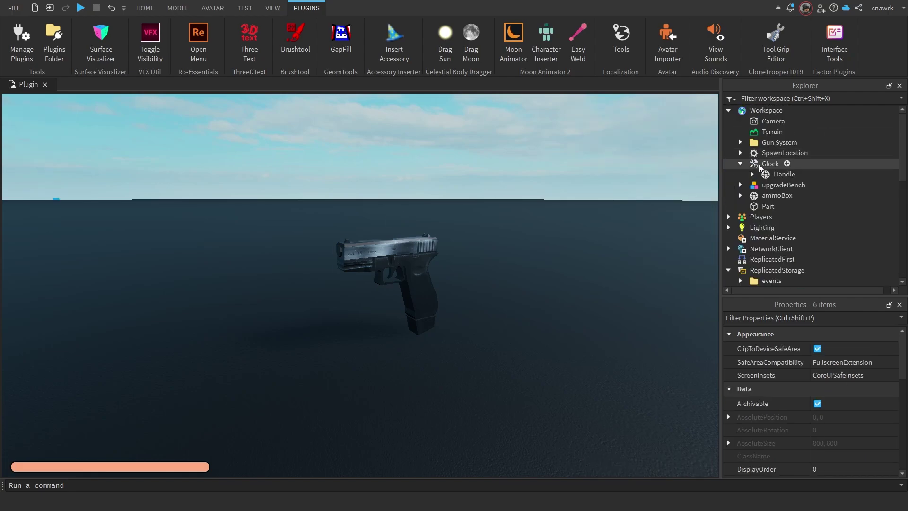
{"action": "right_click", "coordinate": [760, 165]}
{"action": "left_click", "coordinate": [778, 37]}
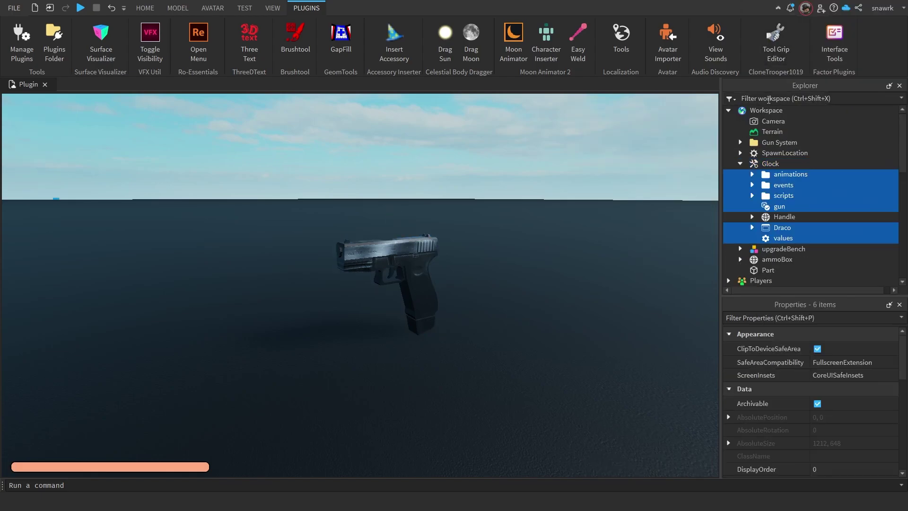
Rename the copied Draco ScreenGui inside the Glock tool to Glock
{"action": "left_click", "coordinate": [665, 172]}
{"action": "right_click_drag", "start_coordinate": [666, 172], "coordinate": [702, 203]}
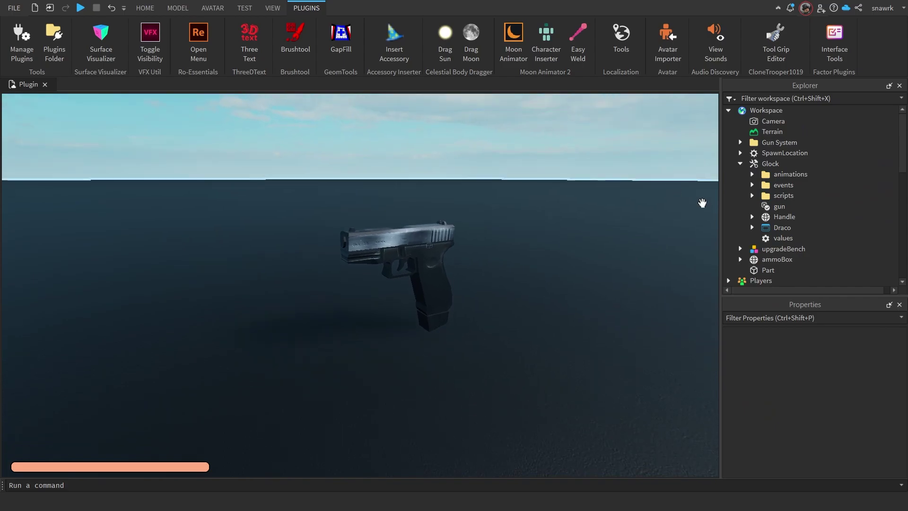
{"action": "left_click", "coordinate": [774, 229]}
{"action": "right_click", "coordinate": [774, 229]}
{"action": "left_click", "coordinate": [781, 110]}
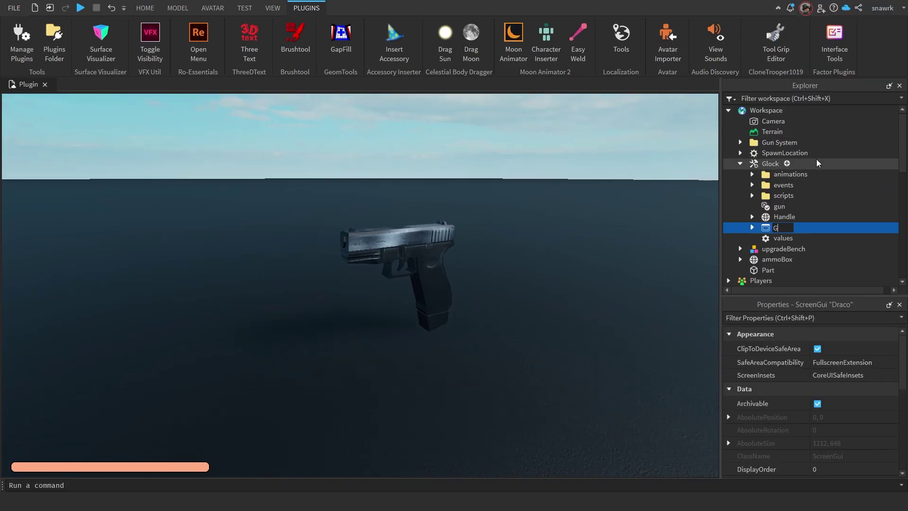
Copy the firePoint, flash and upgradedFlash attachments from the Draco's Handle into the Glock's Handle
{"action": "scroll", "coordinate": [800, 169], "scroll_direction": "down", "scroll_amount": 10}
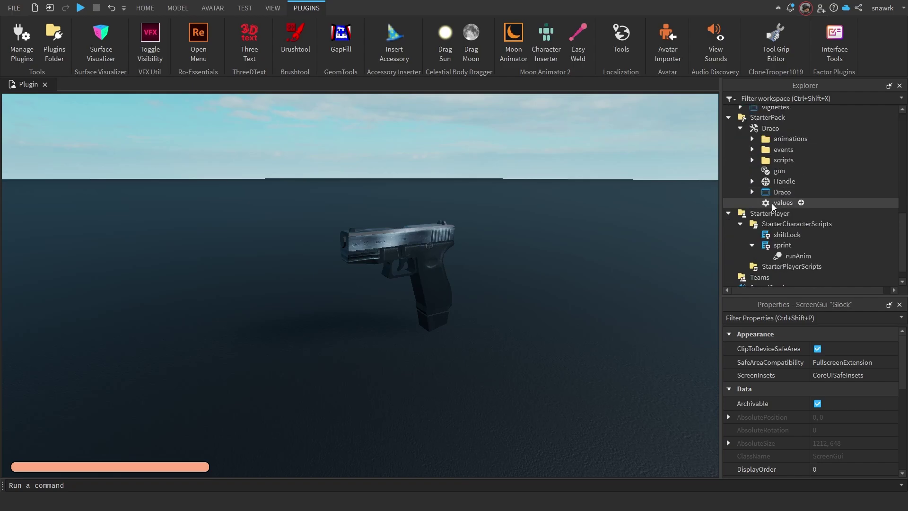
{"action": "left_click", "coordinate": [752, 181]}
{"action": "left_click", "coordinate": [863, 193]}
{"action": "left_click", "coordinate": [844, 213], "text": "shift"}
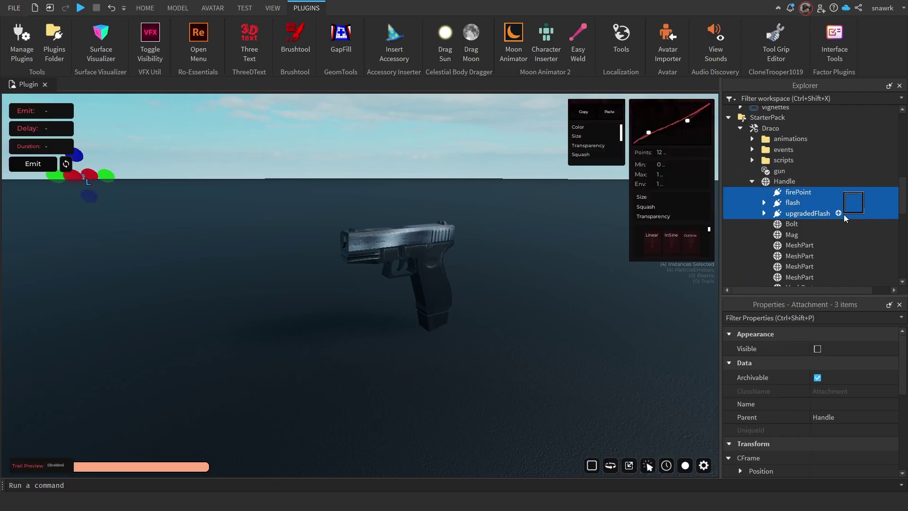
{"action": "scroll", "coordinate": [810, 203], "scroll_direction": "up", "scroll_amount": 10}
{"action": "right_click", "coordinate": [767, 186]}
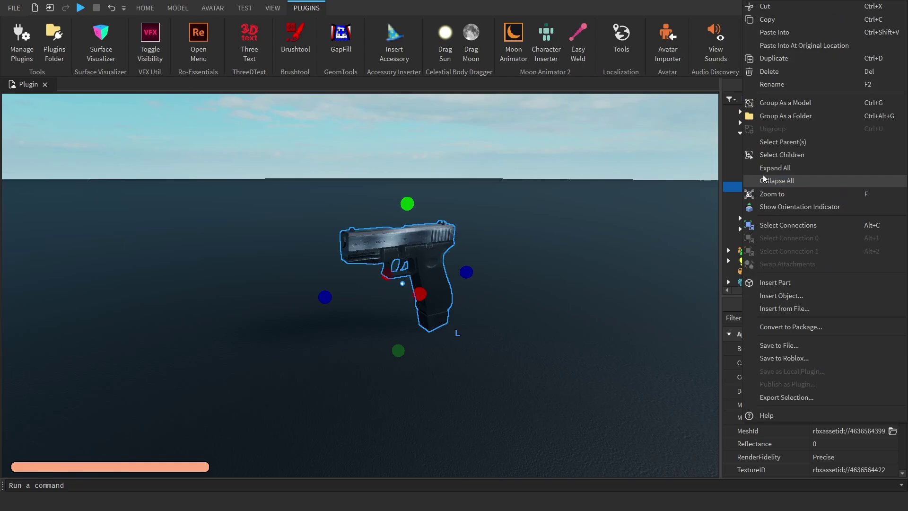
{"action": "left_click", "coordinate": [765, 39]}
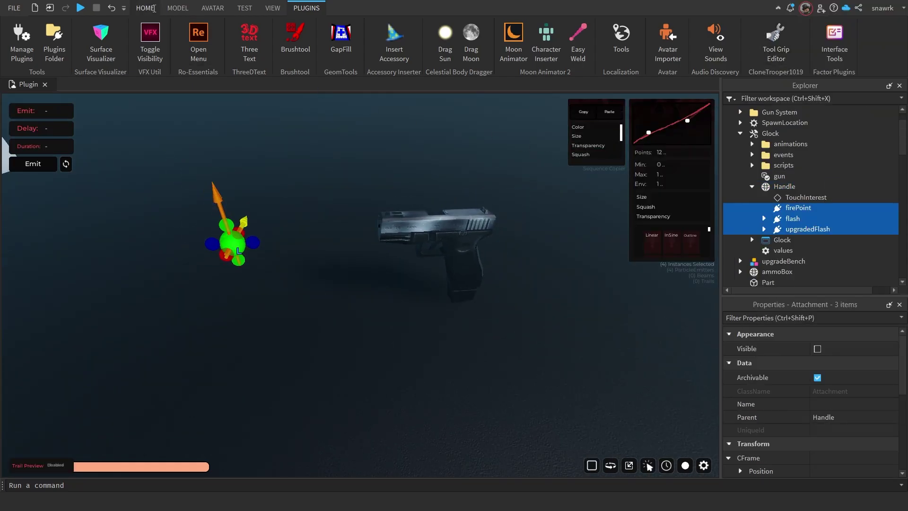
Move the three copied attachments to the muzzle of the Glock
{"action": "left_click", "coordinate": [145, 8]}
{"action": "left_click", "coordinate": [114, 38]}
{"action": "left_click_drag", "start_coordinate": [300, 241], "coordinate": [422, 169]}
Move the Glock tool from Workspace into StarterPack and collapse the Draco's contents
{"action": "left_click", "coordinate": [752, 186]}
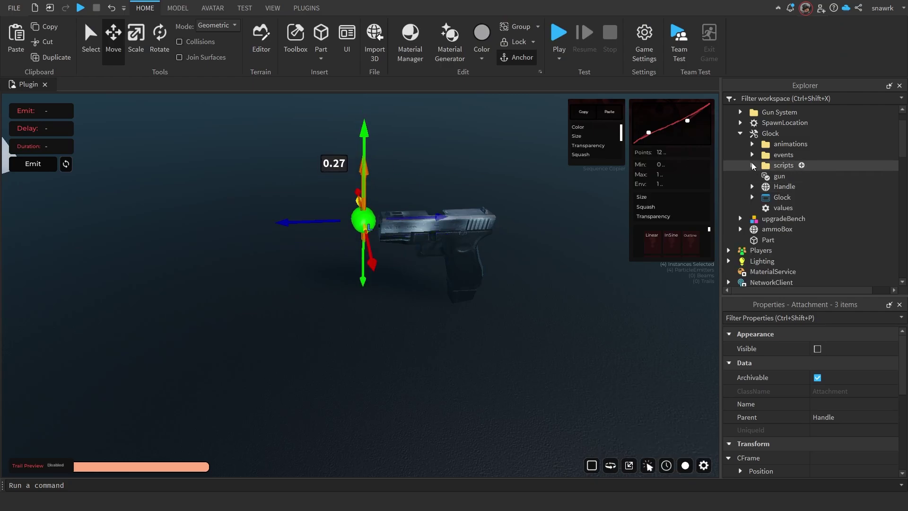
{"action": "left_click", "coordinate": [752, 165]}
{"action": "left_click", "coordinate": [740, 133]}
{"action": "left_click_drag", "start_coordinate": [756, 133], "coordinate": [812, 180]}
{"action": "scroll", "coordinate": [804, 175], "scroll_direction": "down", "scroll_amount": 5}
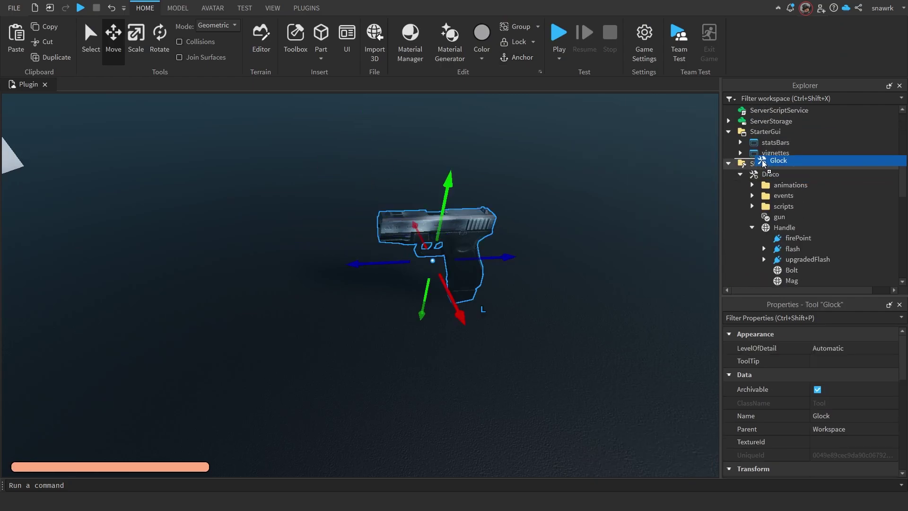
{"action": "left_click_drag", "start_coordinate": [764, 163], "coordinate": [765, 166]}
{"action": "scroll", "coordinate": [753, 149], "scroll_direction": "up", "scroll_amount": 2}
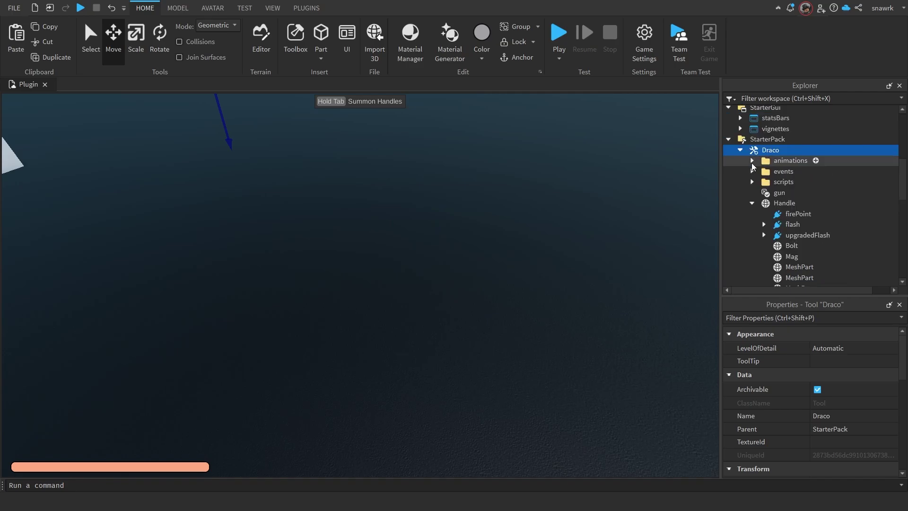
{"action": "left_click", "coordinate": [740, 153]}
Playtest the Glock by equipping, firing and reloading it, and stop the test
{"action": "key", "text": "F5"}
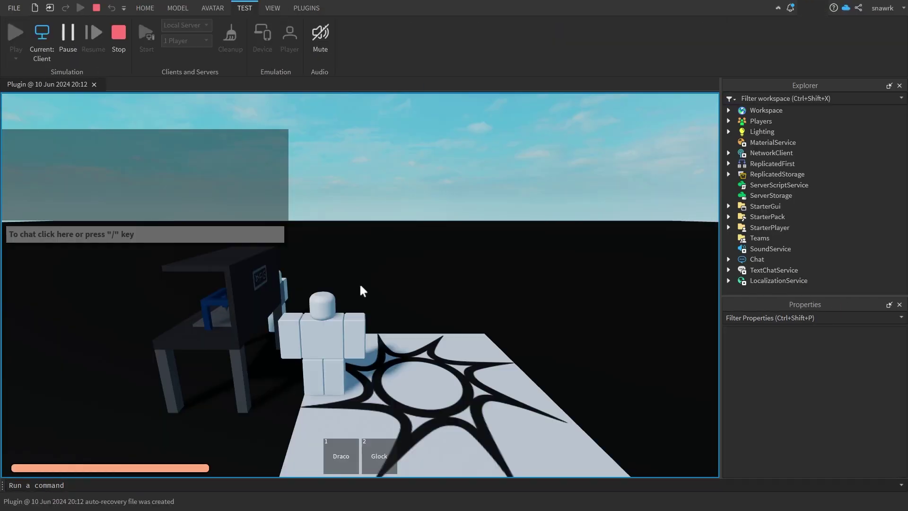
{"action": "key", "text": "2"}
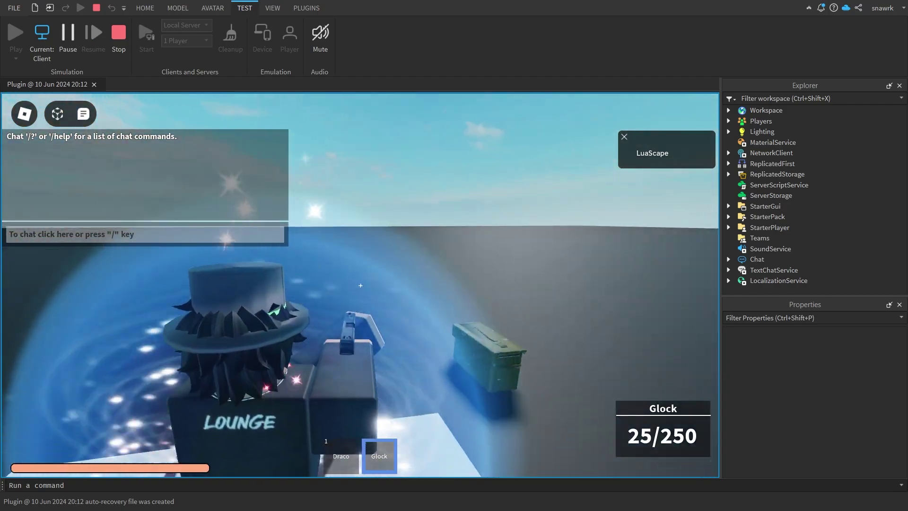
{"action": "left_click", "coordinate": [360, 285]}
{"action": "left_click", "coordinate": [361, 285]}
{"action": "left_click", "coordinate": [361, 285]}
{"action": "left_click_drag", "start_coordinate": [361, 285], "coordinate": [361, 285]}
{"action": "key", "text": "r"}
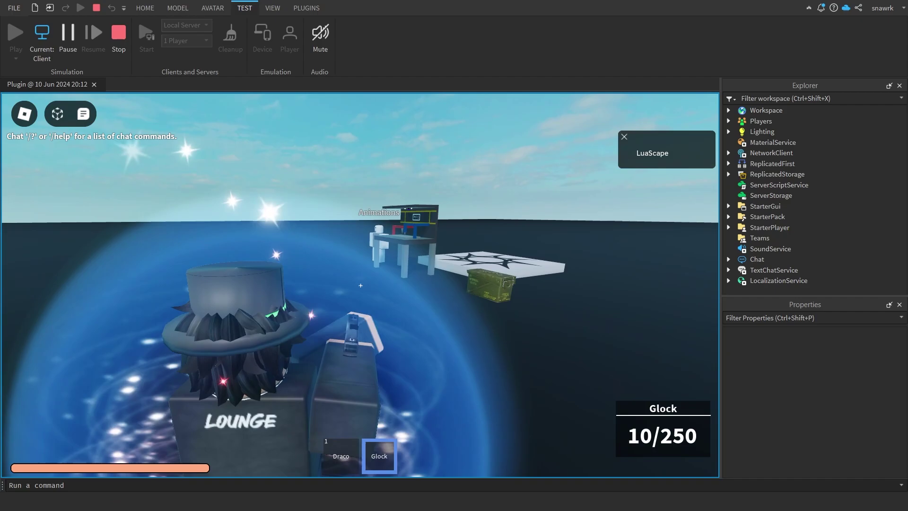
{"action": "left_click", "coordinate": [360, 285]}
{"action": "left_click_drag", "start_coordinate": [360, 285], "coordinate": [360, 285]}
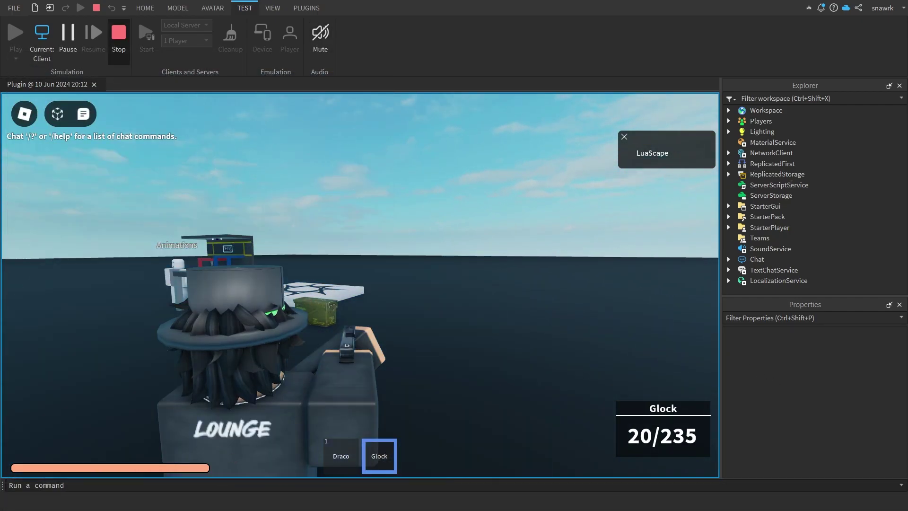
{"action": "key", "text": "shift+F5"}
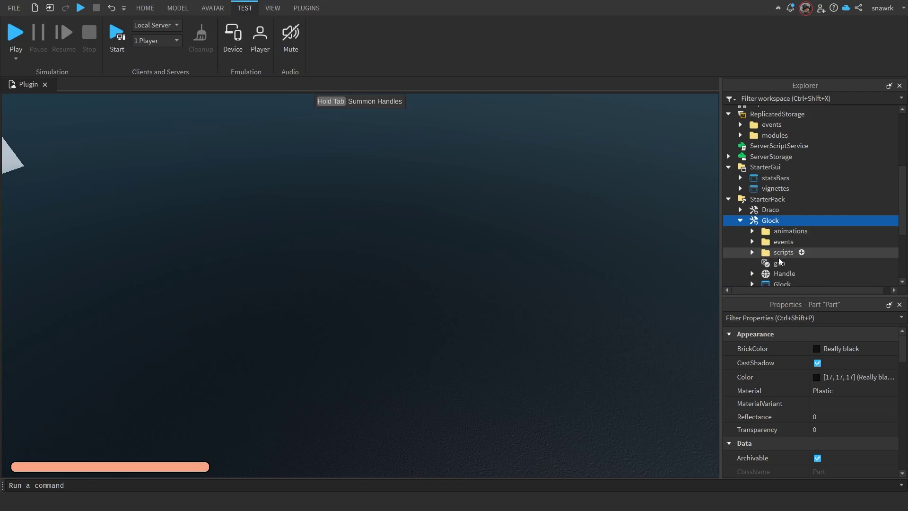
Open the Glock's client script, select the value of the automatic variable and return to the place view
{"action": "scroll", "coordinate": [767, 243], "scroll_direction": "down", "scroll_amount": 1}
{"action": "double_click", "coordinate": [794, 243]}
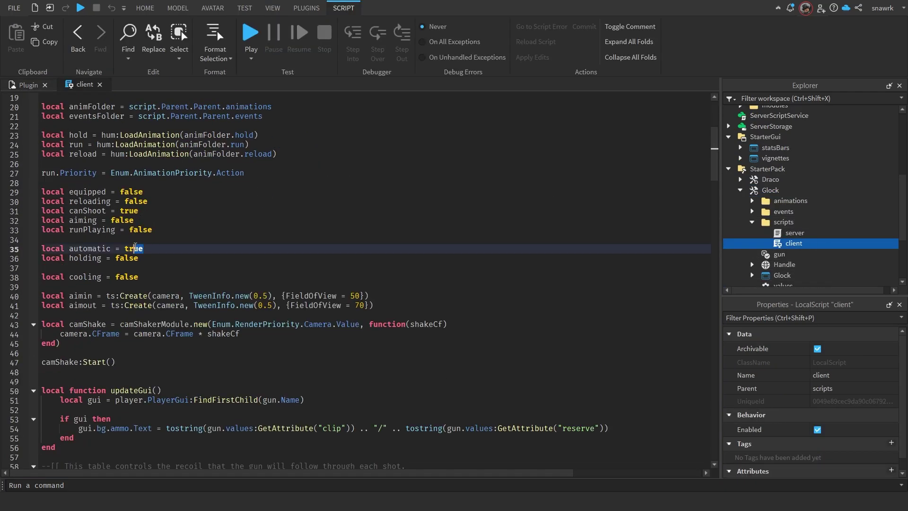
{"action": "left_click", "coordinate": [27, 86]}
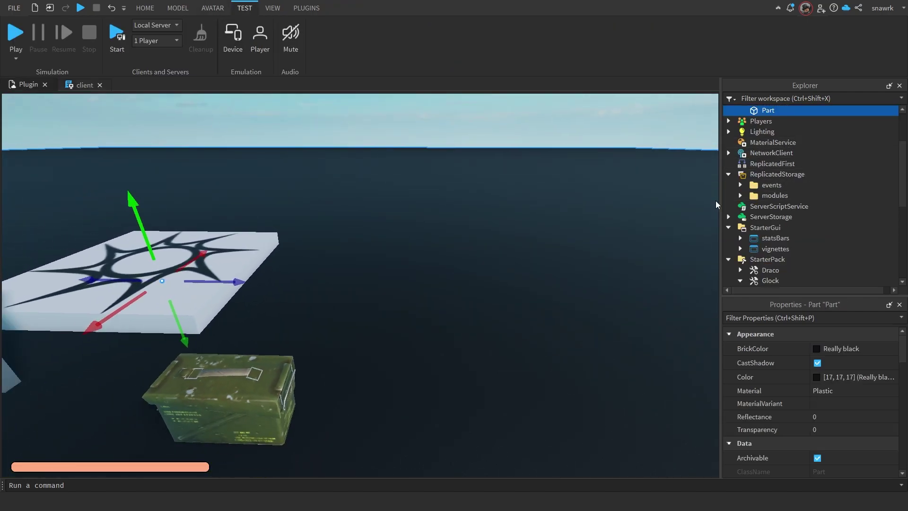
Start a playtest and fire a series of single shots with the Glock
{"action": "key", "text": "s"}
{"action": "key", "text": "a"}
{"action": "left_click", "coordinate": [15, 35]}
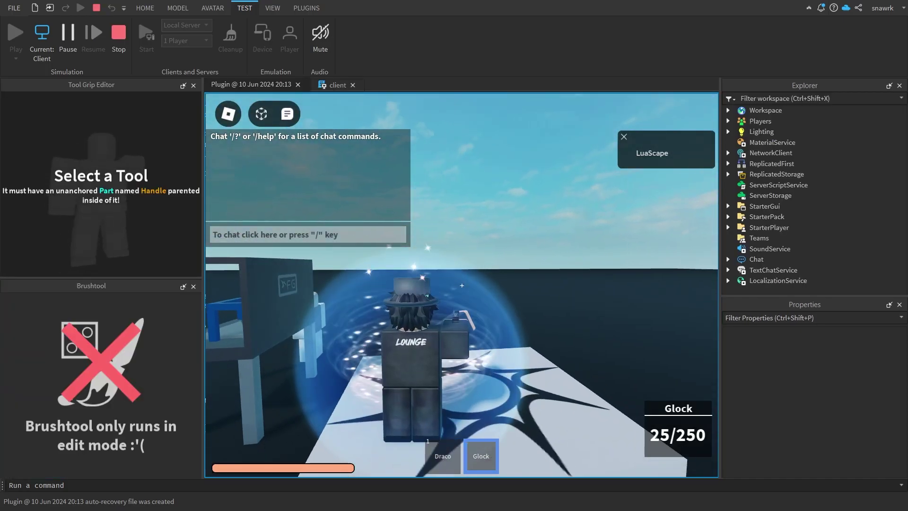
{"action": "key", "text": "a"}
{"action": "left_click", "coordinate": [462, 285]}
{"action": "left_click", "coordinate": [462, 285]}
{"action": "left_click", "coordinate": [462, 286]}
{"action": "left_click", "coordinate": [461, 285]}
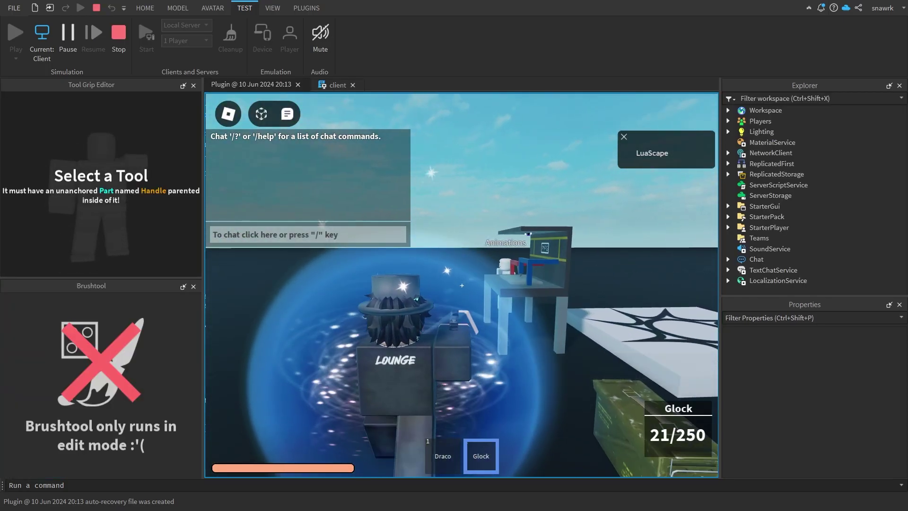
{"action": "left_click", "coordinate": [462, 286]}
{"action": "left_click", "coordinate": [462, 286]}
{"action": "left_click", "coordinate": [462, 286]}
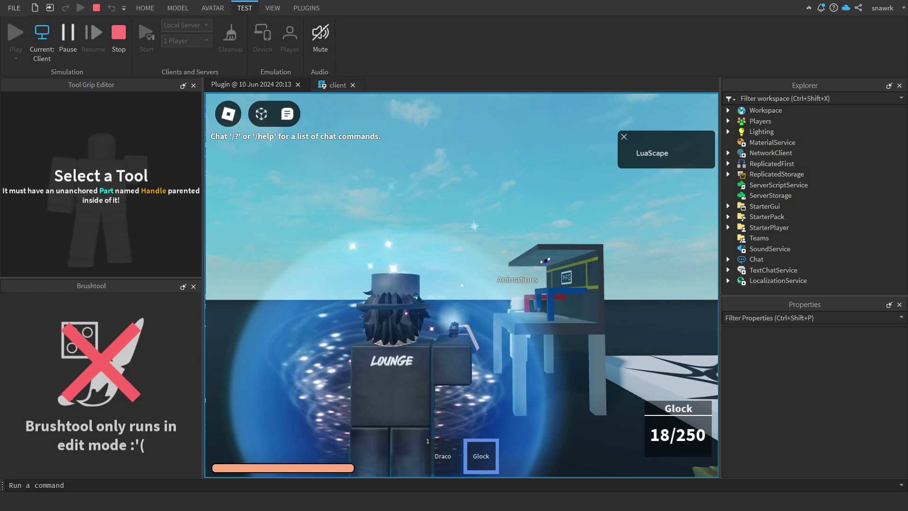
{"action": "left_click", "coordinate": [462, 286]}
{"action": "key", "text": "a"}
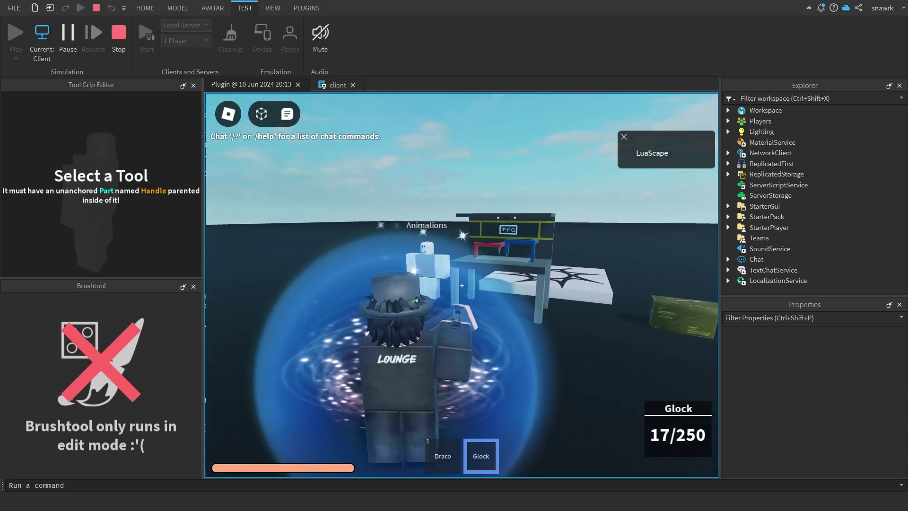
Reload the Glock and upgrade it at the workbench in the running playtest
{"action": "key", "text": "r"}
{"action": "key", "text": "w"}
{"action": "key", "text": "e"}
{"action": "key", "text": "s"}
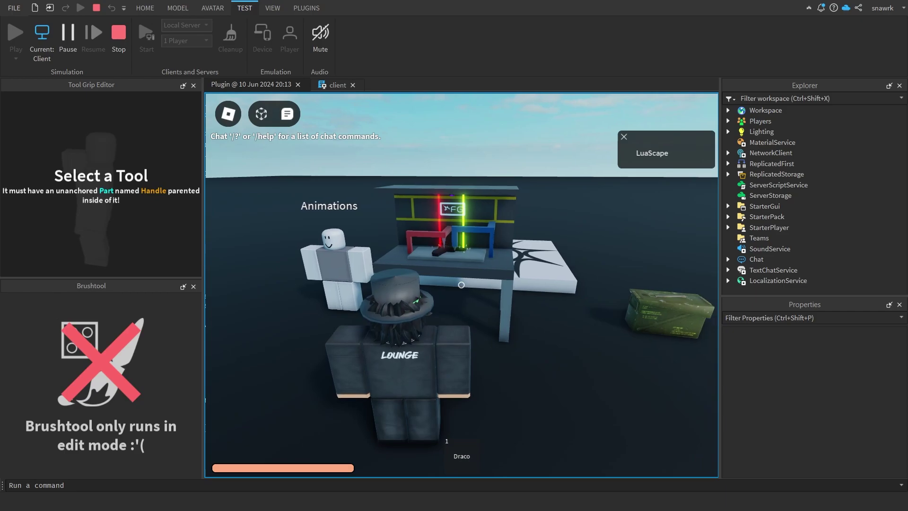
{"action": "key", "text": "w"}
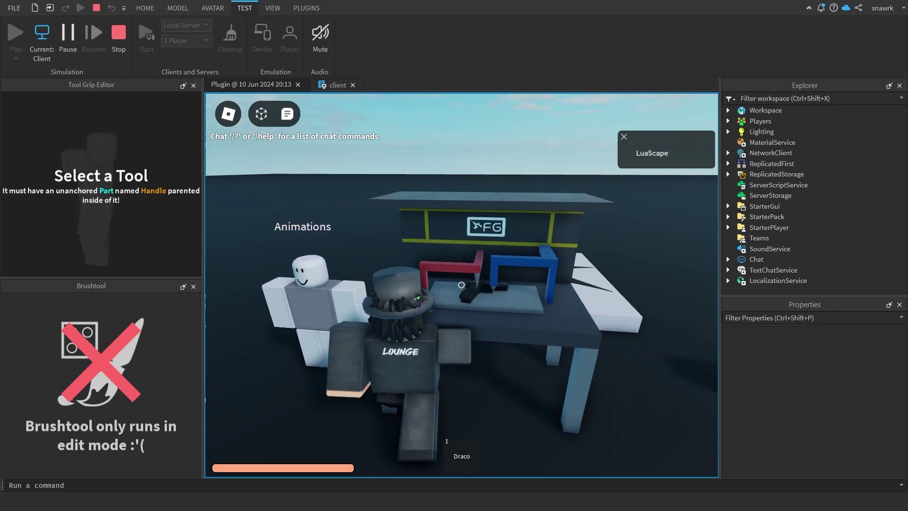
{"action": "key", "text": "s"}
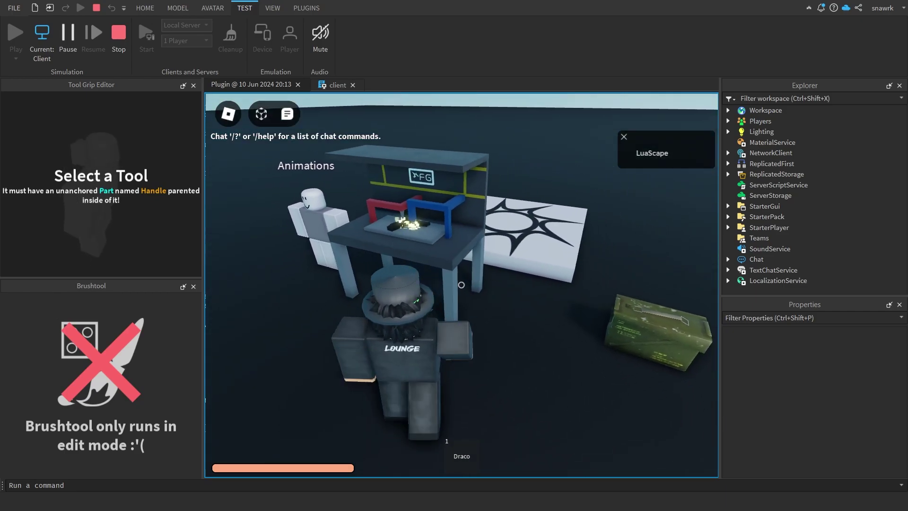
{"action": "key", "text": "w"}
{"action": "key", "text": "s"}
{"action": "key", "text": "d"}
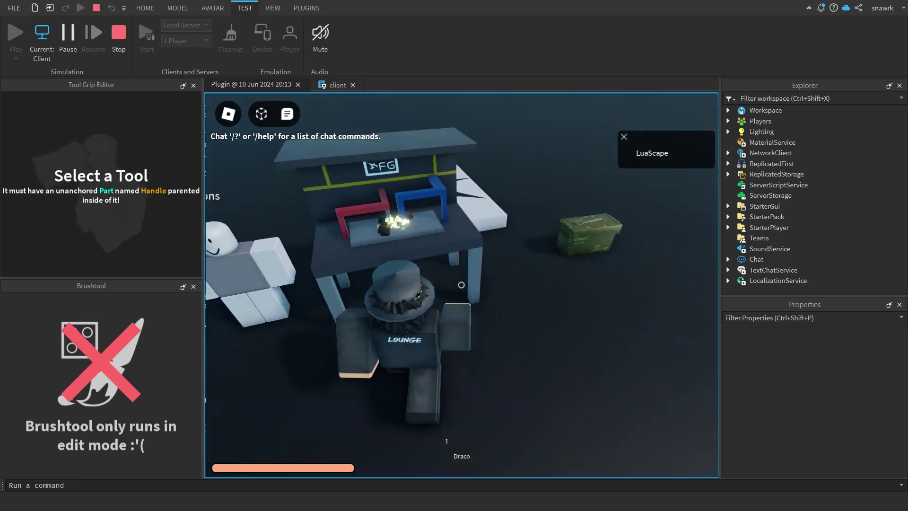
{"action": "key", "text": "a"}
{"action": "key", "text": "w"}
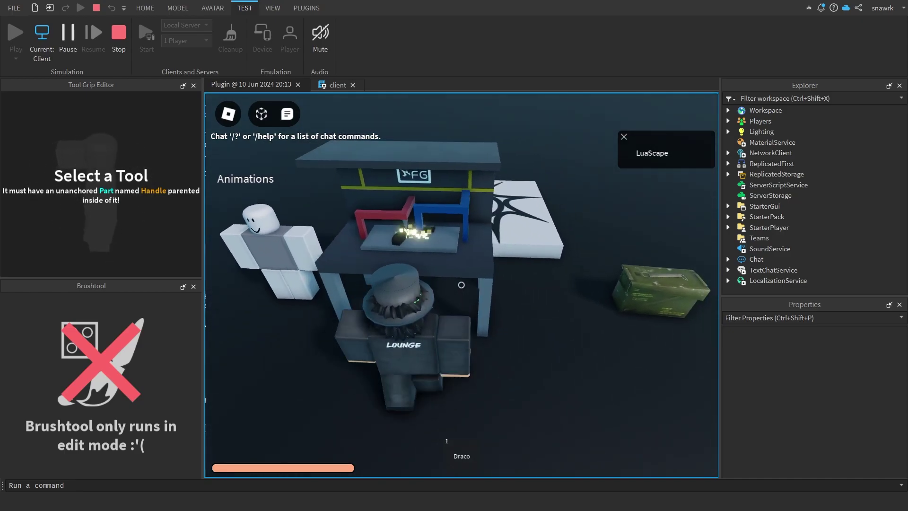
{"action": "key", "text": "w"}
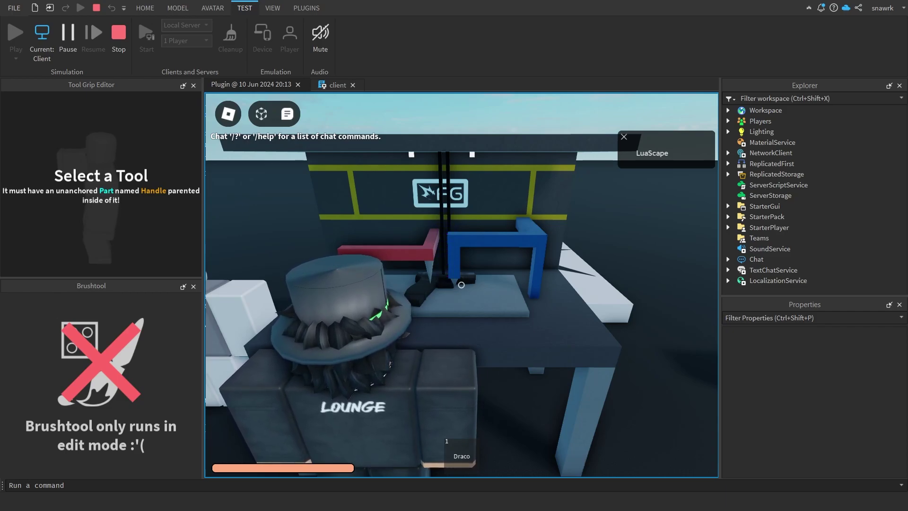
{"action": "key", "text": "s"}
Equip the Glock again after the workbench upgrade and fire several shots with it
{"action": "key", "text": "2"}
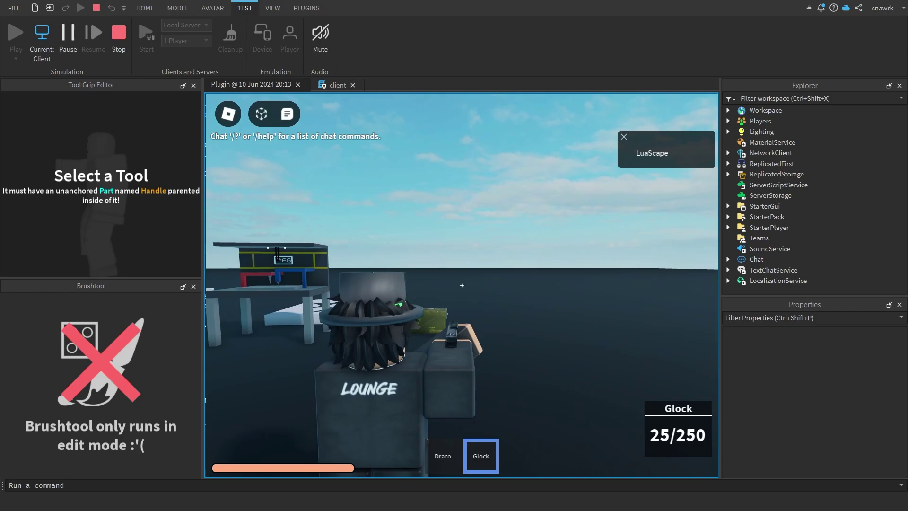
{"action": "left_click", "coordinate": [462, 285]}
{"action": "left_click", "coordinate": [463, 286]}
{"action": "left_click", "coordinate": [462, 285]}
{"action": "left_click", "coordinate": [463, 285]}
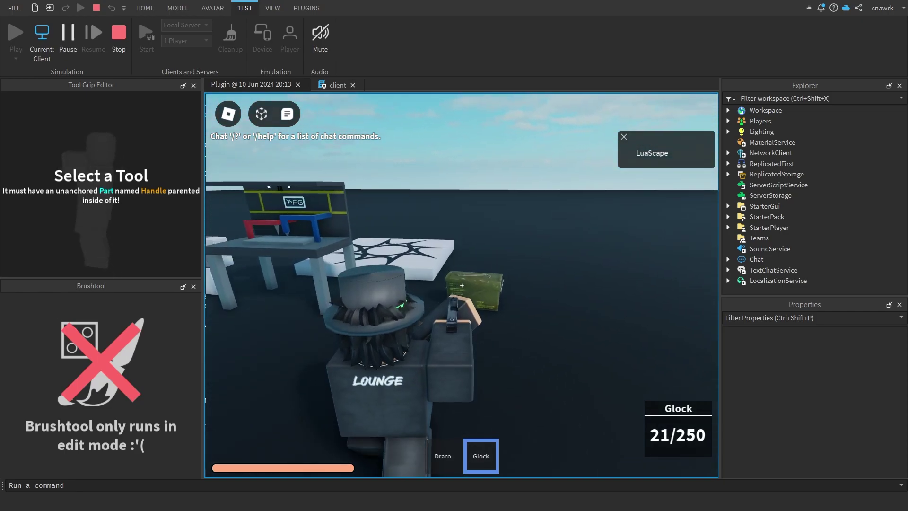
{"action": "left_click", "coordinate": [462, 285]}
Reload the Glock and refill its reserve ammunition at the Ammo Box
{"action": "key", "text": "w"}
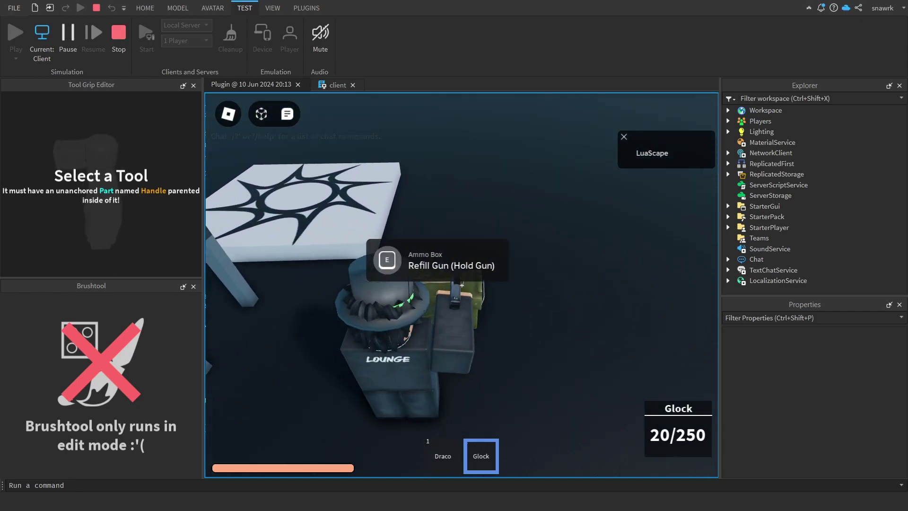
{"action": "key", "text": "w"}
{"action": "key", "text": "r"}
{"action": "key", "text": "a"}
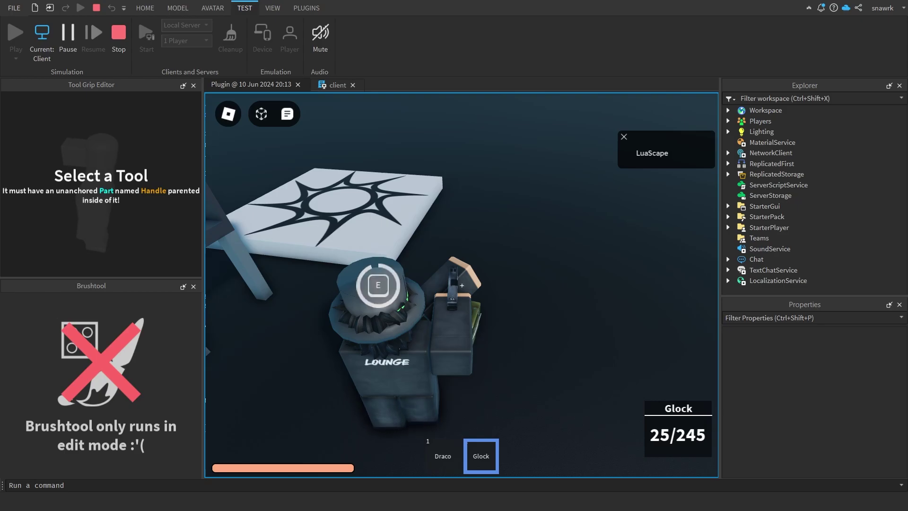
{"action": "key", "text": "s"}
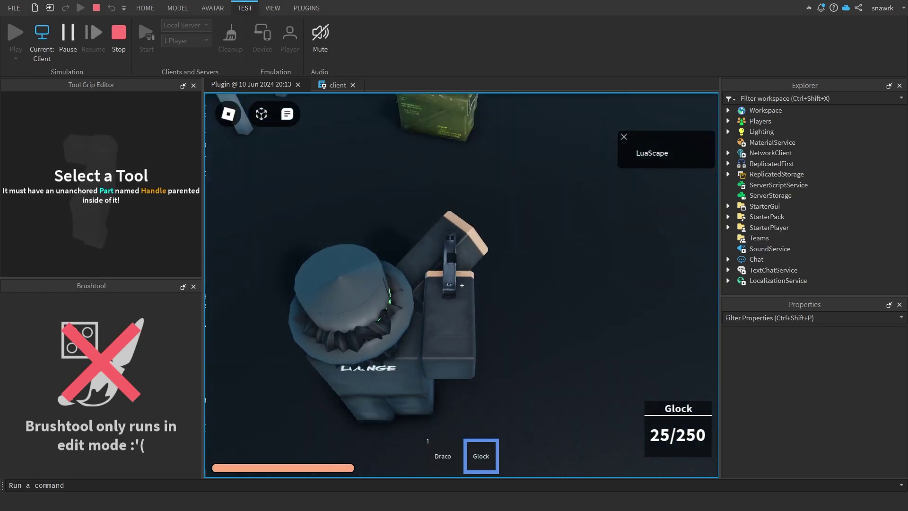
Switch to the Draco and back to the Glock, and stop the playtest
{"action": "key", "text": "1"}
{"action": "key", "text": "2"}
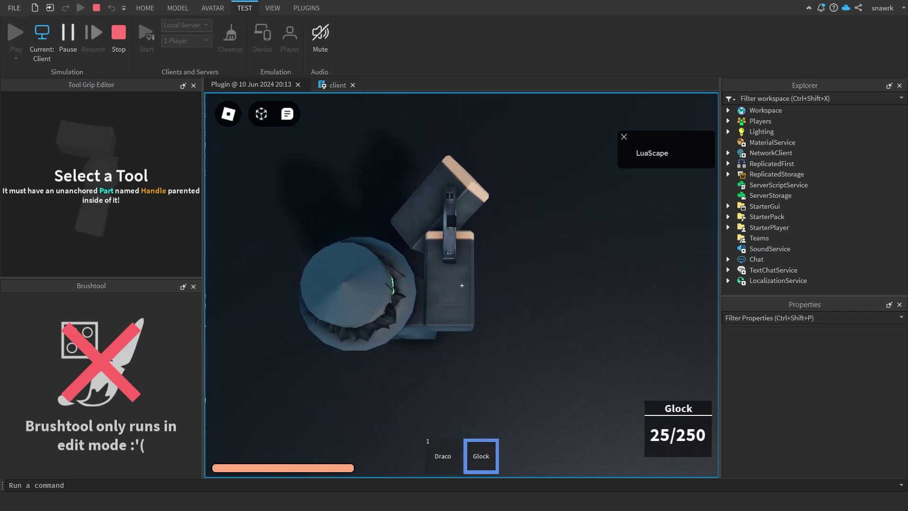
{"action": "key", "text": "super"}
{"action": "left_click", "coordinate": [113, 32]}
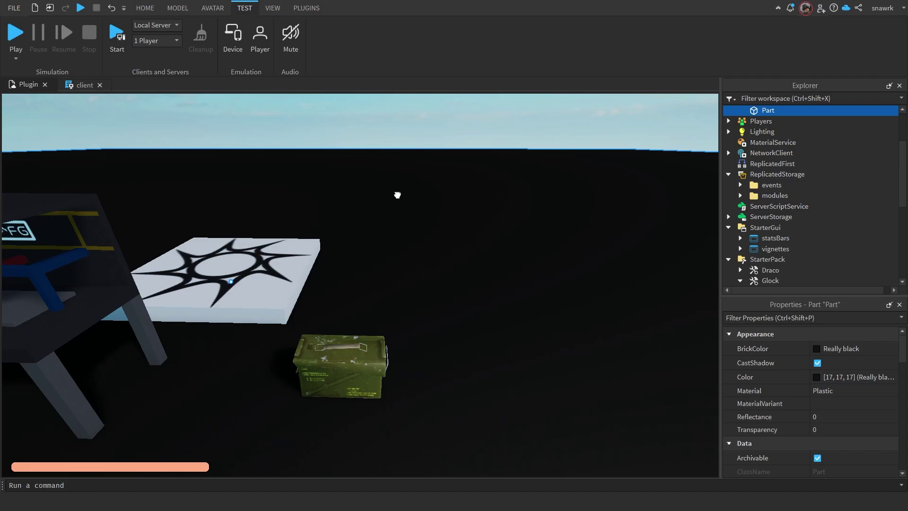
Deselect the part and open the Ro-Essentials plugin's menu
{"action": "key", "text": "a"}
{"action": "right_click_drag", "start_coordinate": [400, 194], "coordinate": [399, 191]}
{"action": "left_click", "coordinate": [399, 191]}
{"action": "scroll", "coordinate": [399, 195], "scroll_direction": "down", "scroll_amount": 3}
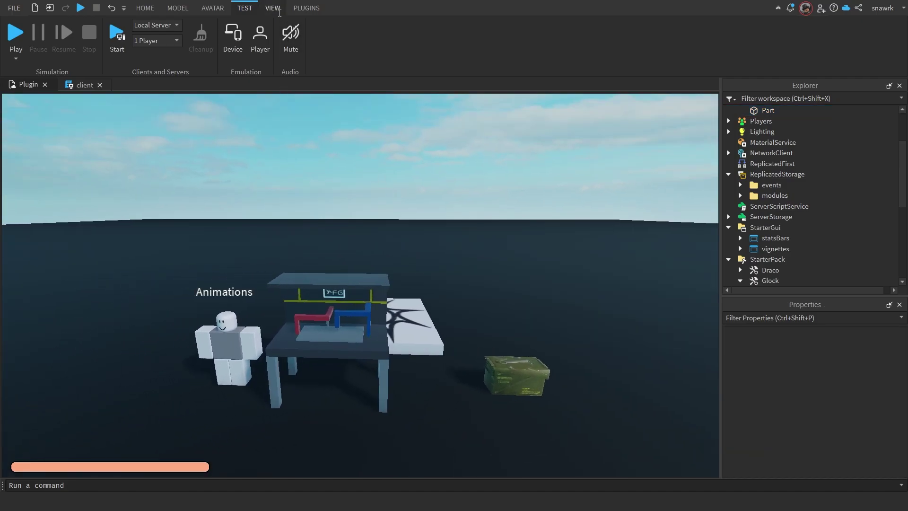
{"action": "left_click", "coordinate": [273, 8]}
{"action": "left_click", "coordinate": [307, 8]}
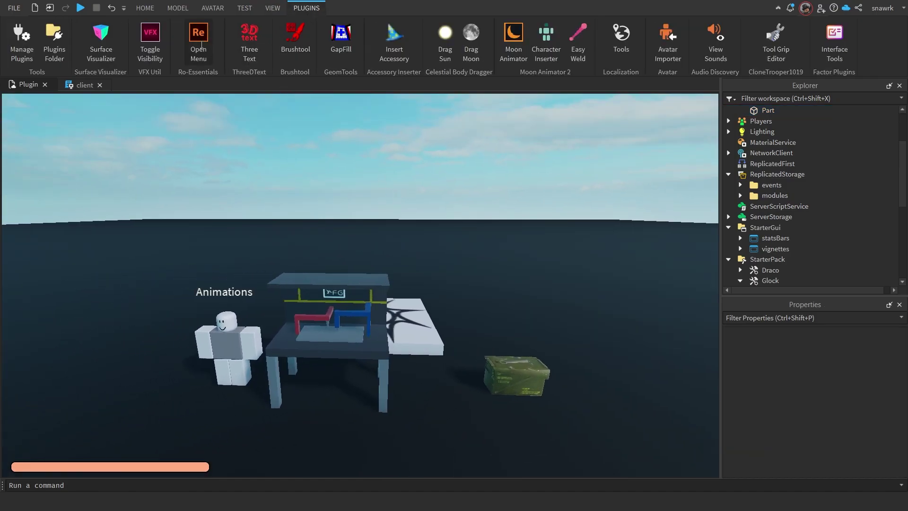
{"action": "left_click", "coordinate": [201, 46]}
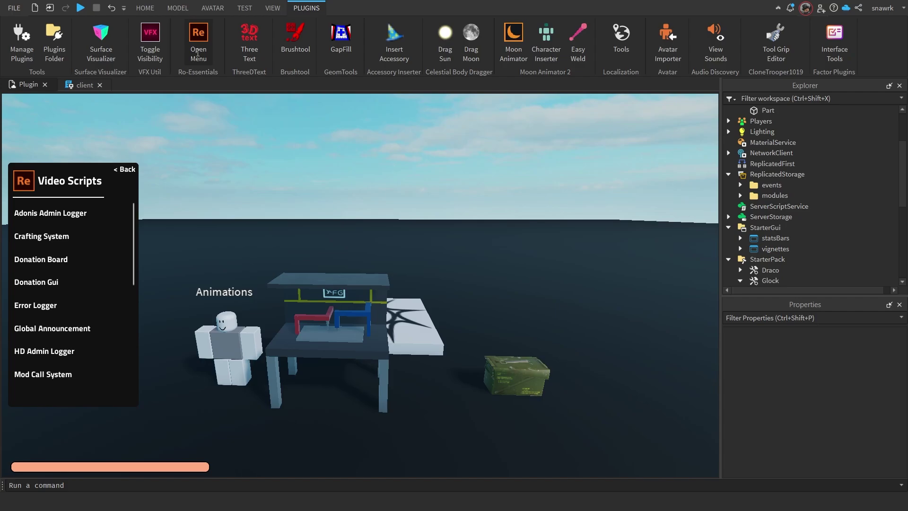